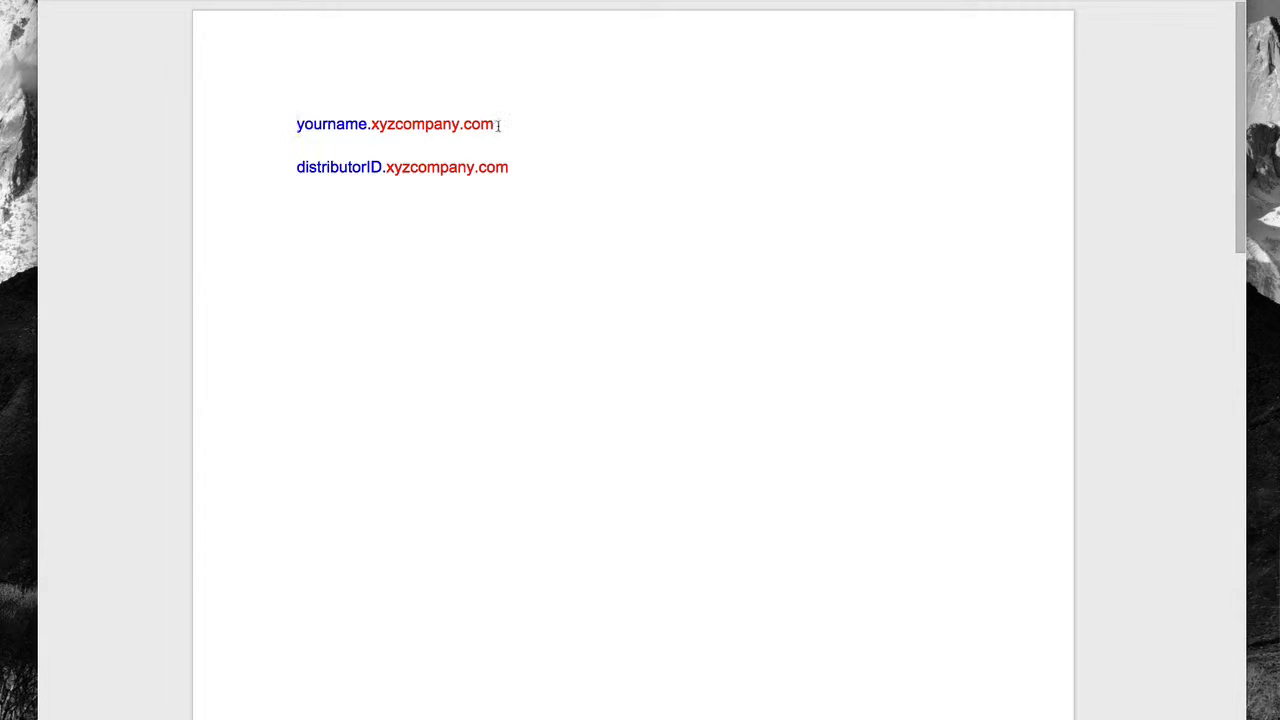
# - Highlight the yourname.xyzcompany.com and distributorID.xyzcompany.com example lines in turn
pyautogui.moveTo(496, 124); pyautogui.dragTo(297, 124)
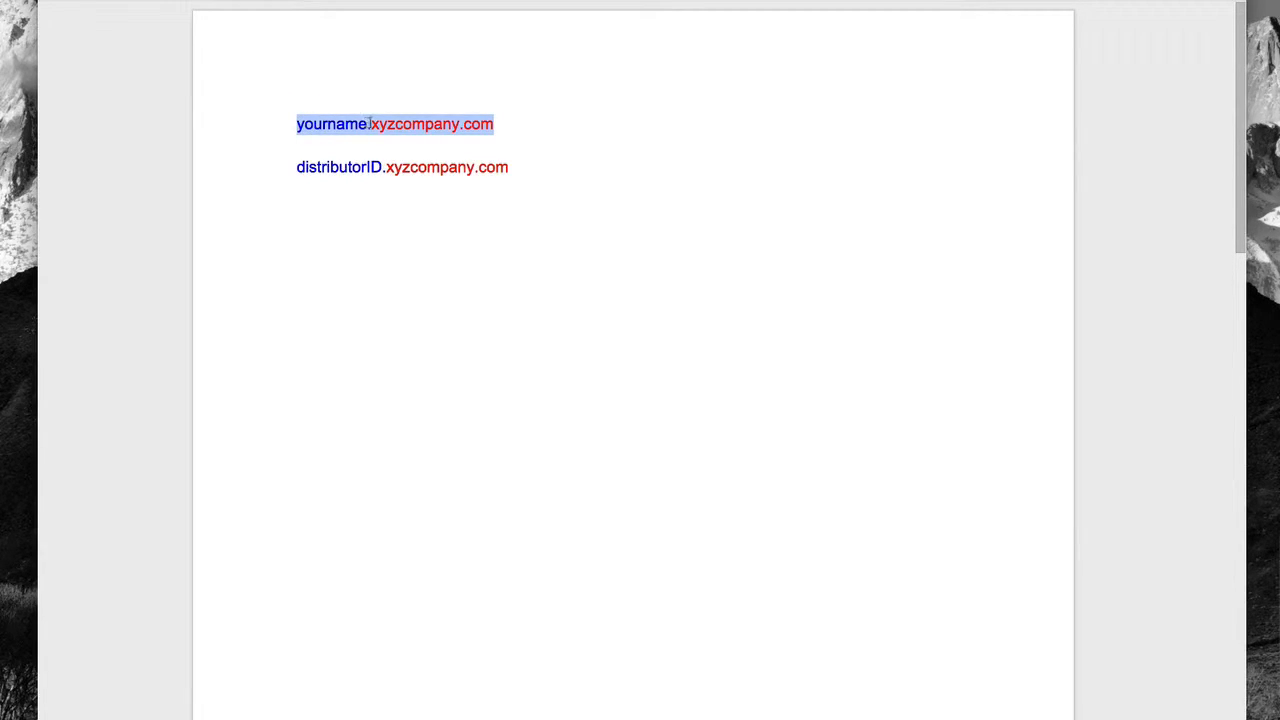
pyautogui.click(522, 150)
pyautogui.moveTo(514, 169); pyautogui.dragTo(294, 170)
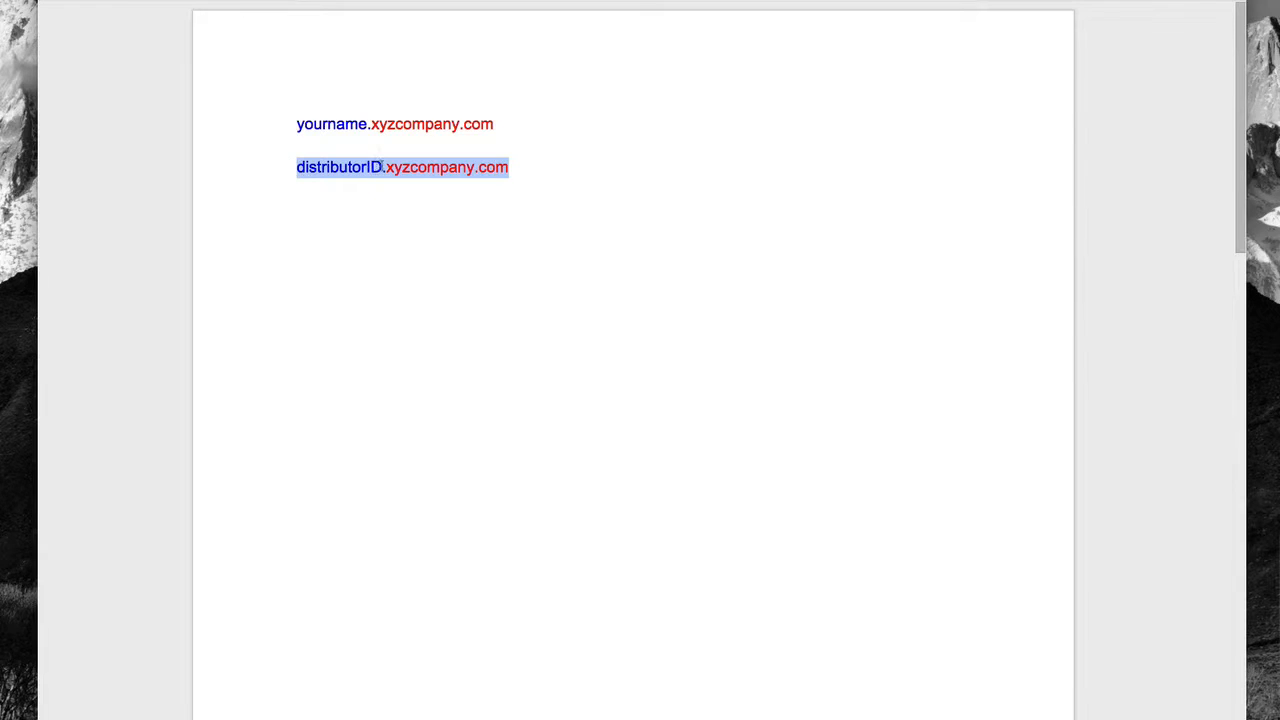
pyautogui.click(526, 169)
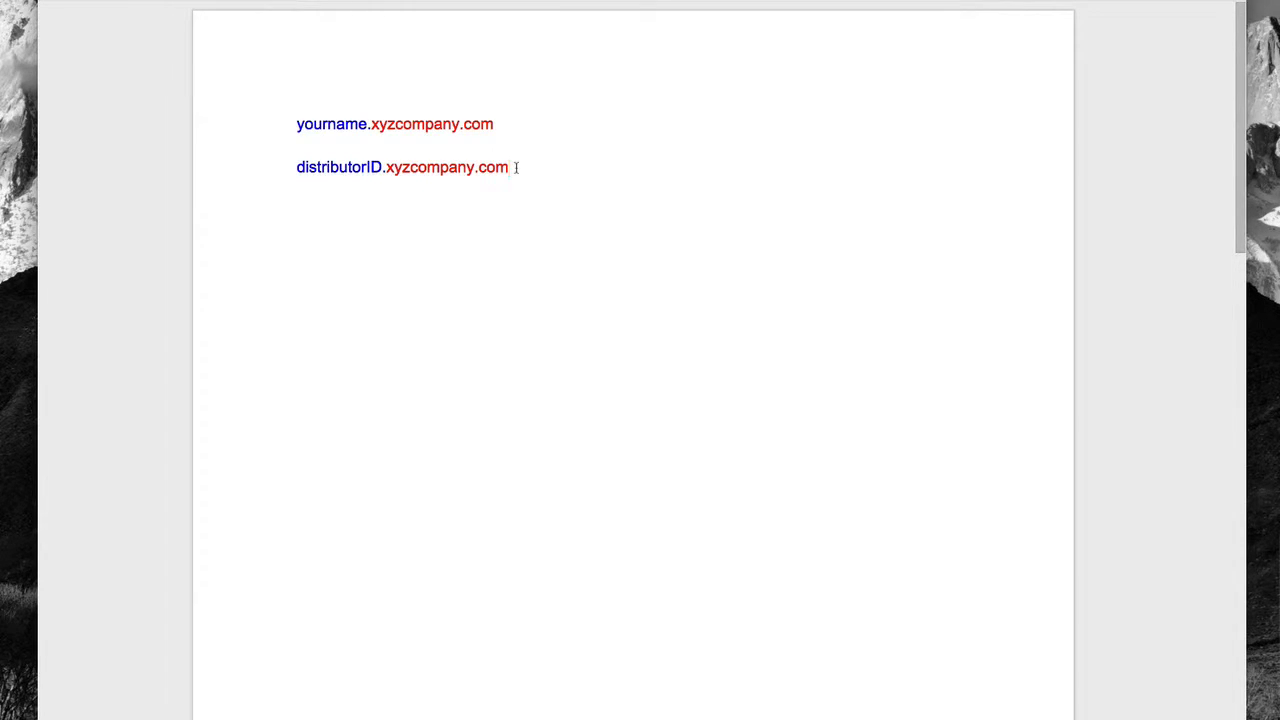
pyautogui.doubleClick(505, 168)
# - Type XYZCOMPANY.COM/USERID on the empty third line beneath the examples
pyautogui.click(325, 215)
pyautogui.write('L')
pyautogui.press('BackSpace')
pyautogui.write('XYZCOMPANY.')
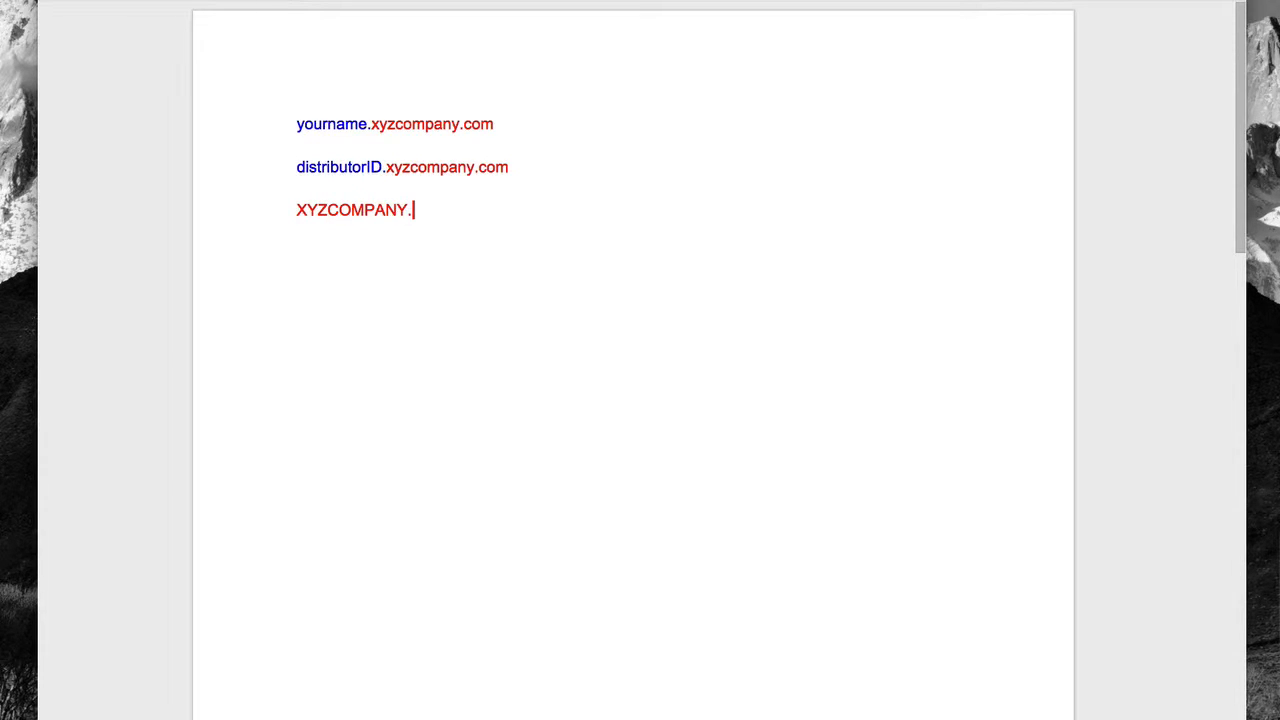
pyautogui.write('COM/USERID')
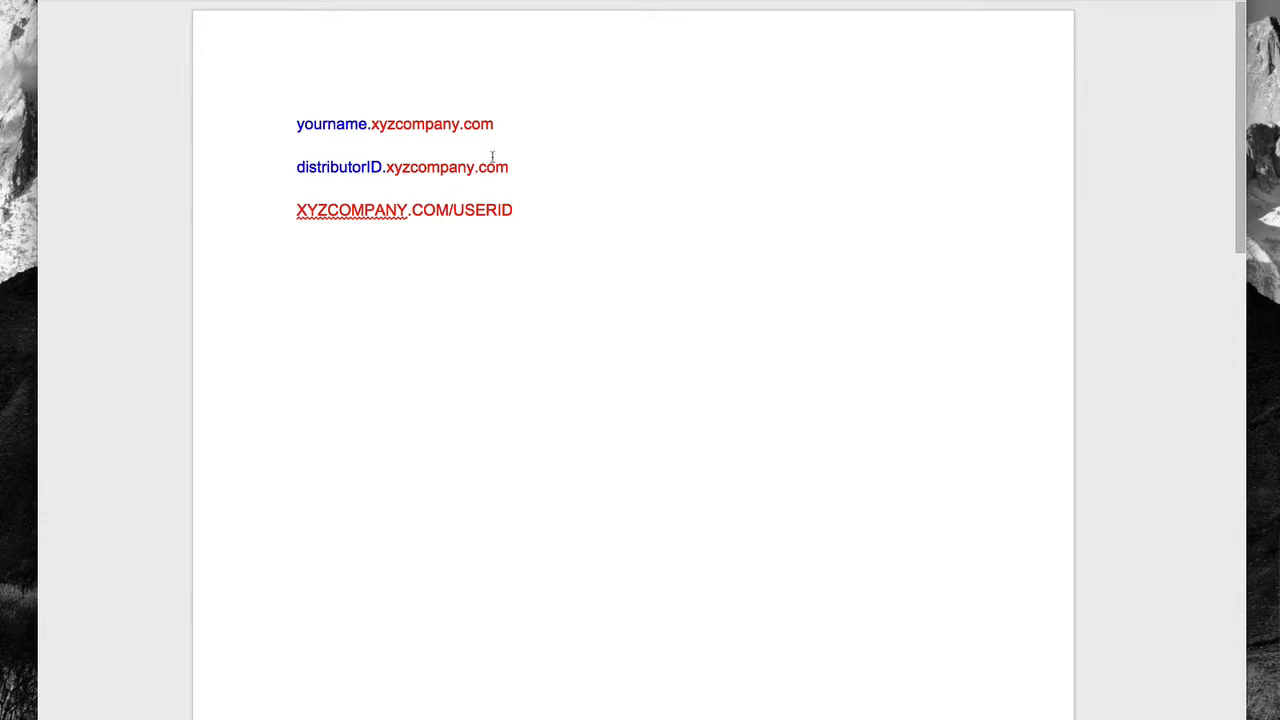
# - Highlight all three example lines, then xyzcompany.com and yourname.xyzcompany.com individually
pyautogui.moveTo(518, 210); pyautogui.dragTo(292, 128)
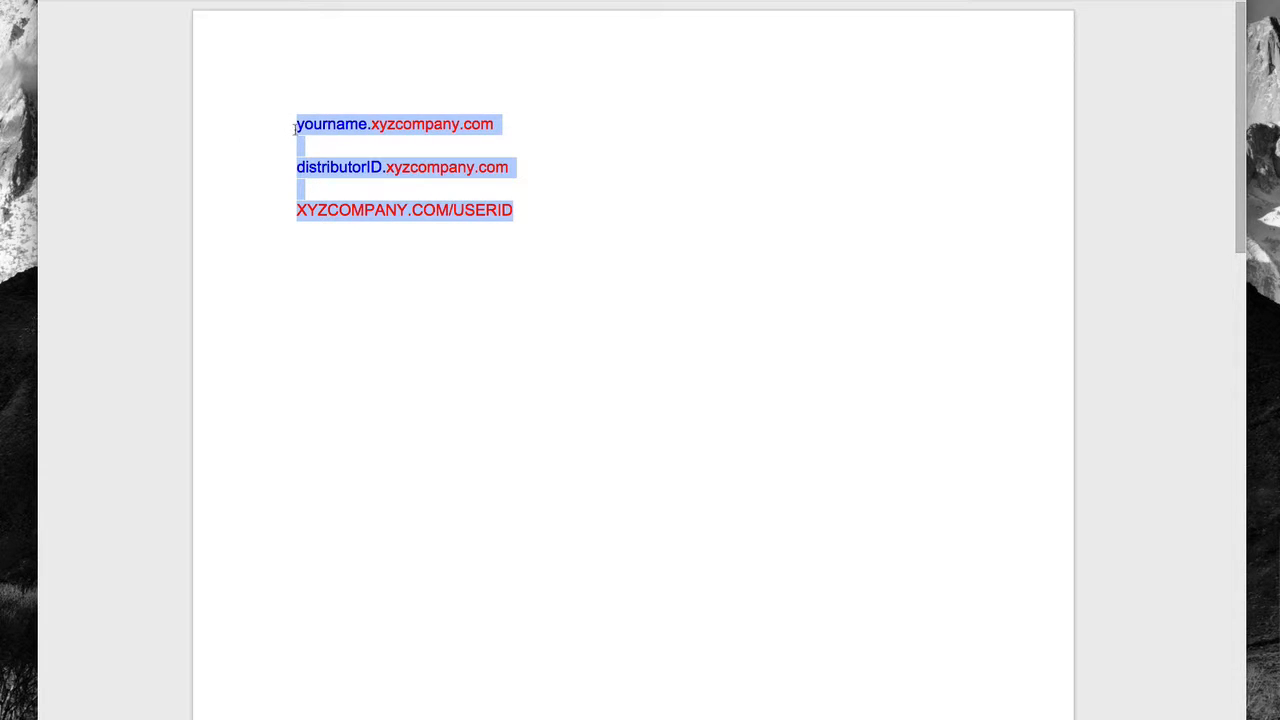
pyautogui.click(515, 128)
pyautogui.moveTo(496, 167); pyautogui.dragTo(395, 168)
pyautogui.moveTo(524, 162); pyautogui.dragTo(386, 168)
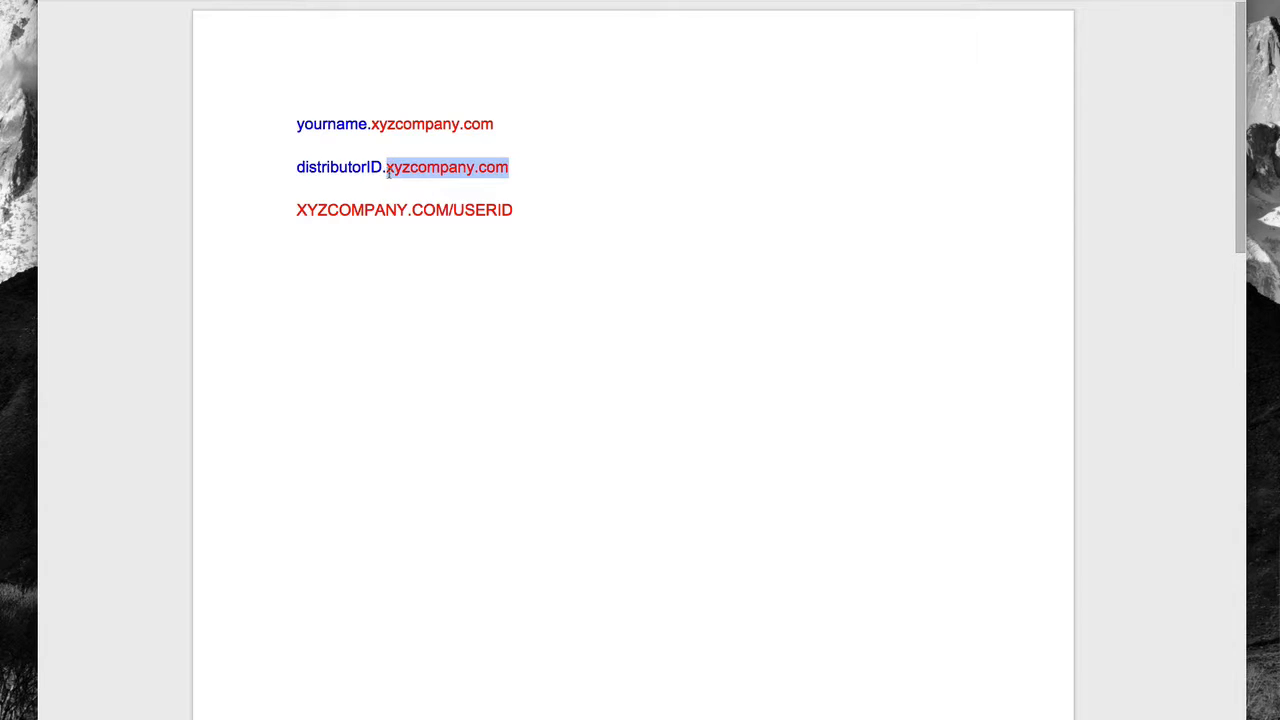
pyautogui.click(548, 165)
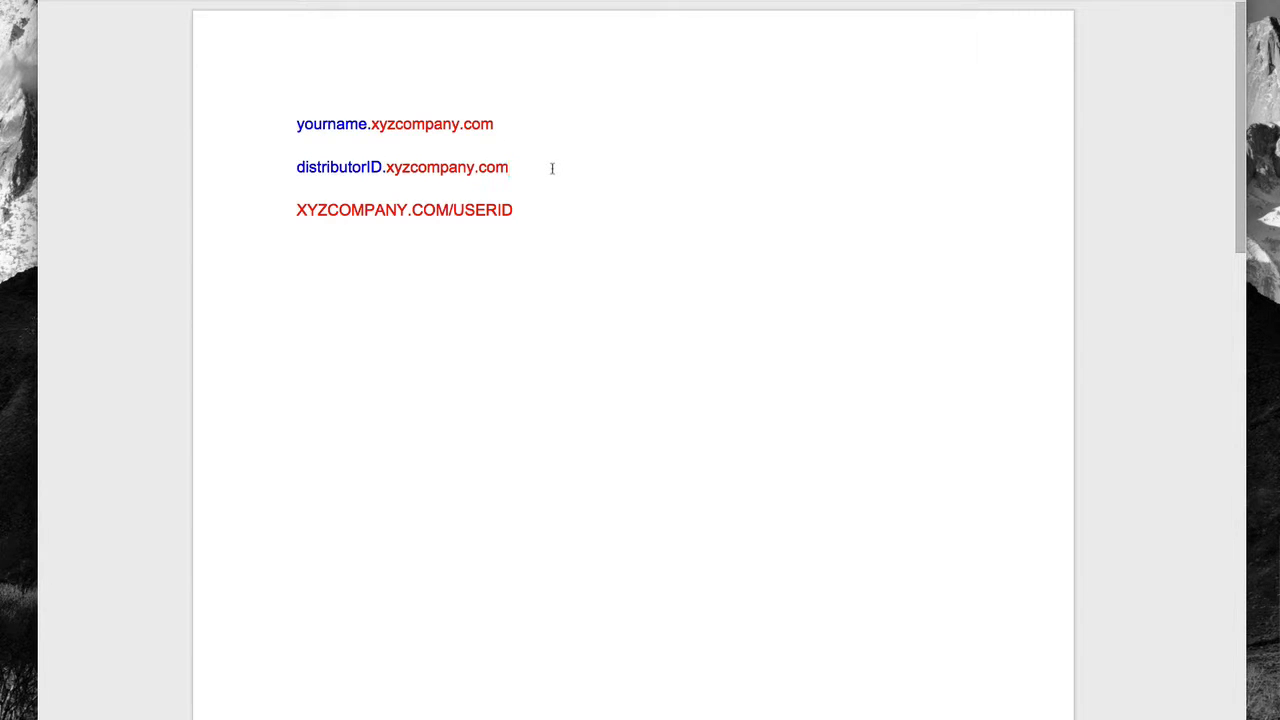
pyautogui.moveTo(498, 125); pyautogui.dragTo(277, 125)
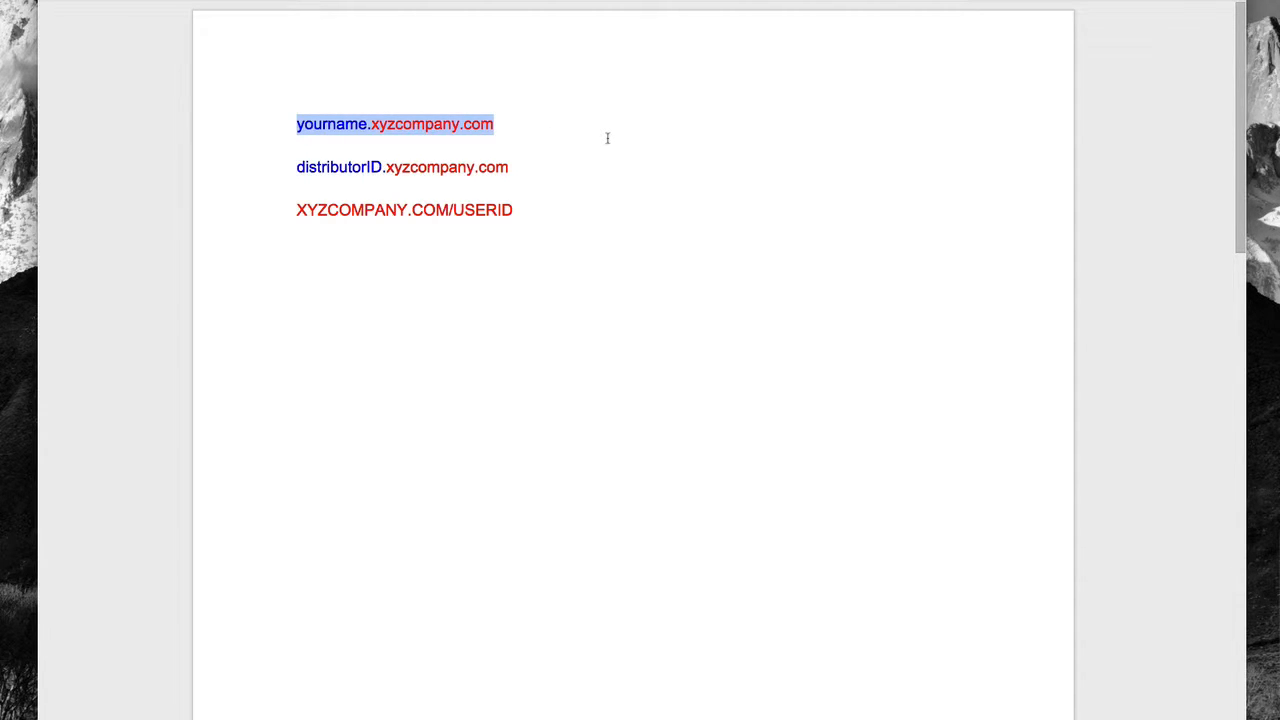
# - Scroll down to page 2 and highlight the yourname.com example
pyautogui.scroll(-10, 607, 138)
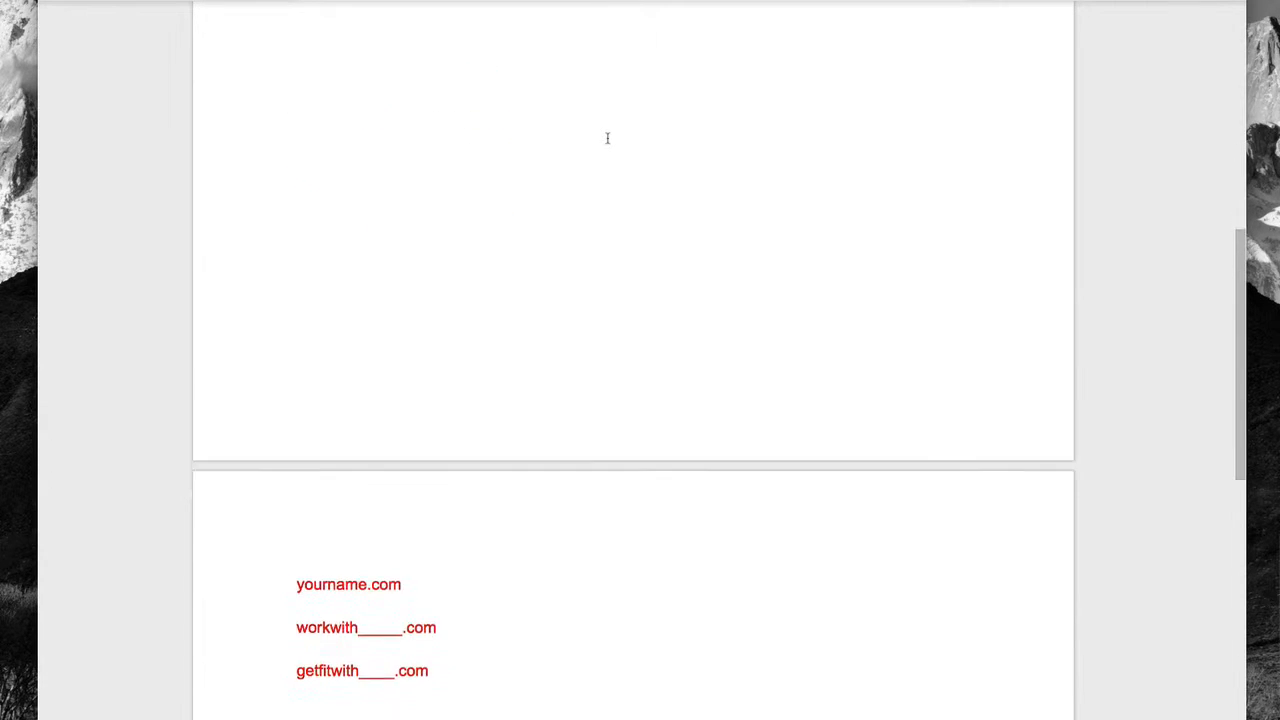
pyautogui.scroll(-2, 607, 138)
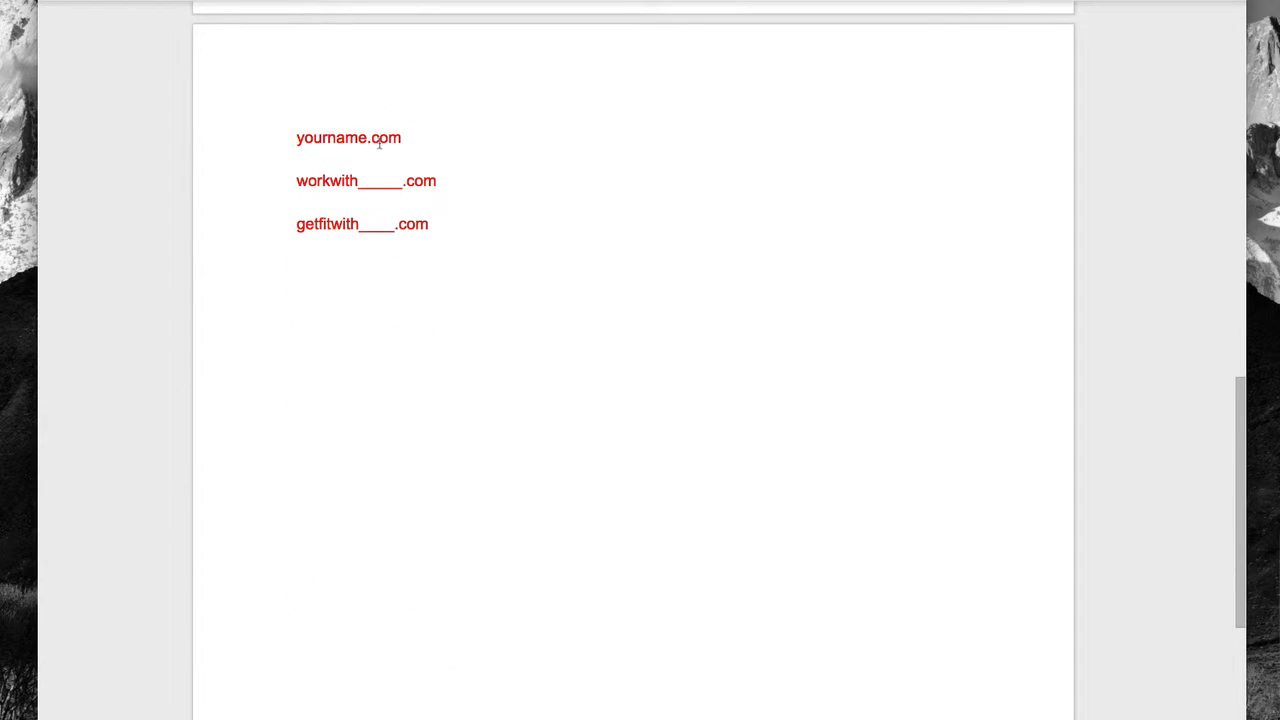
pyautogui.moveTo(403, 138); pyautogui.dragTo(297, 138)
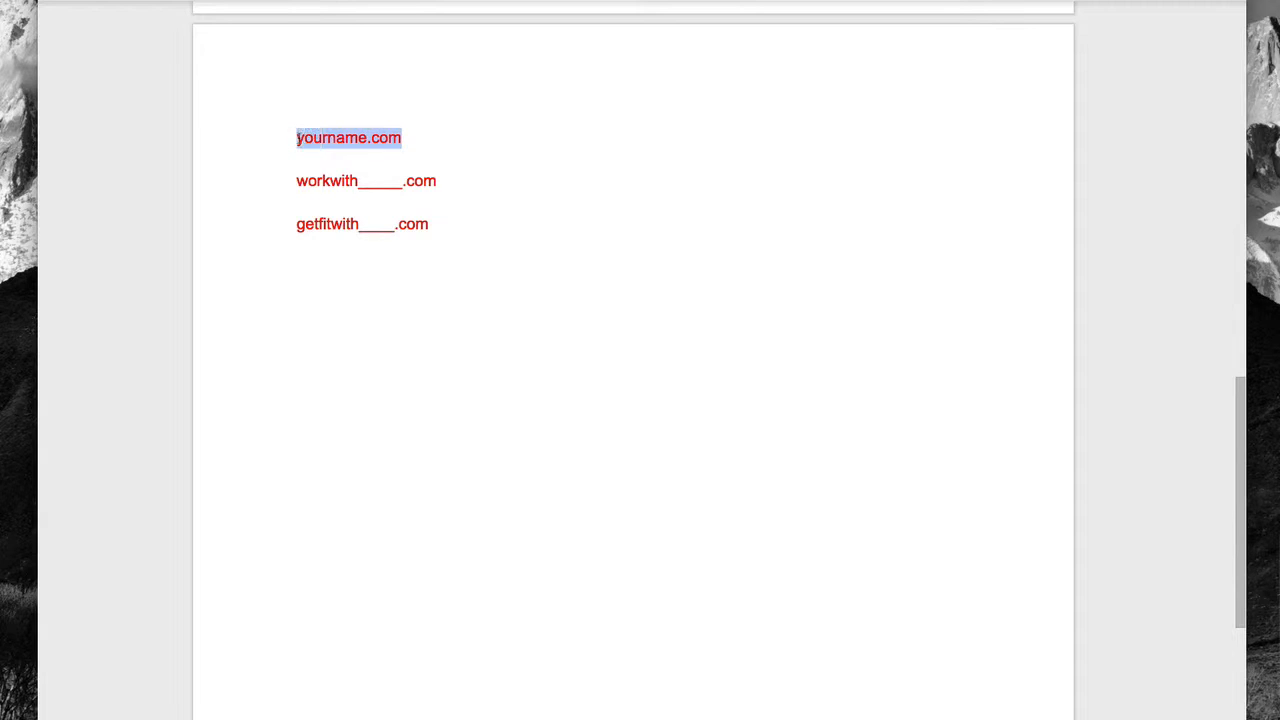
pyautogui.click(403, 137)
pyautogui.moveTo(403, 137); pyautogui.dragTo(294, 138)
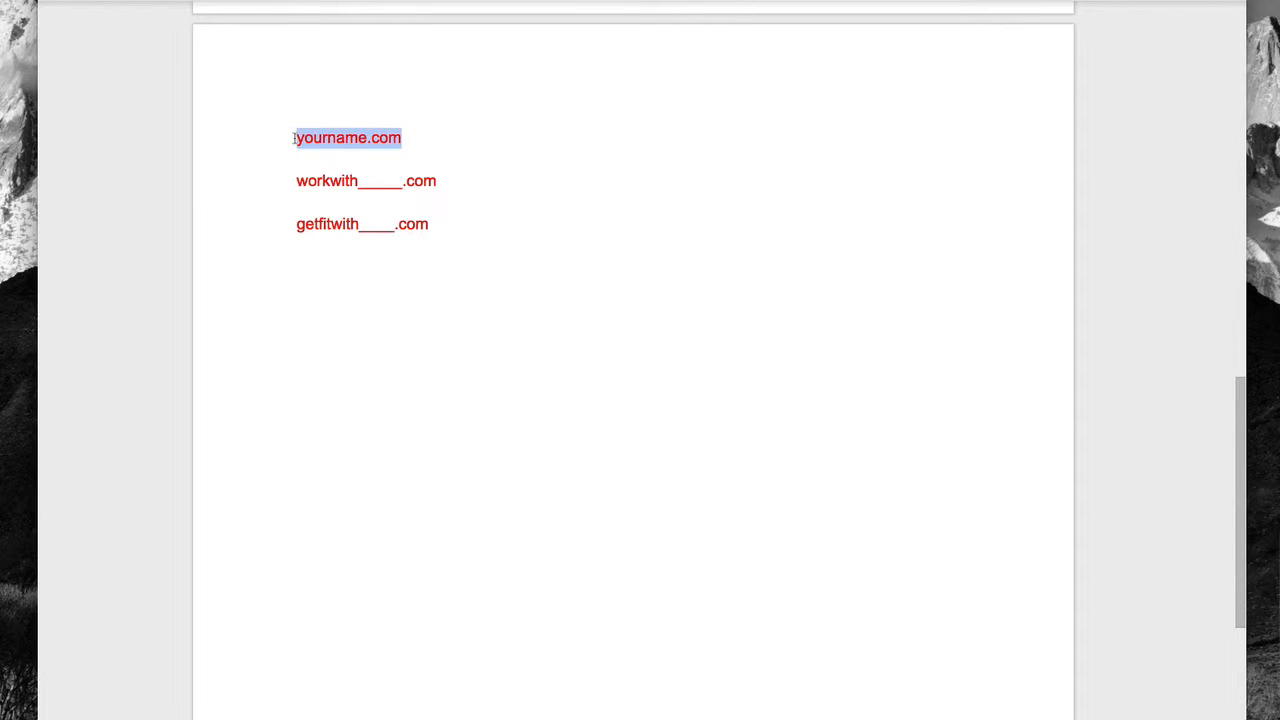
pyautogui.click(409, 135)
pyautogui.moveTo(298, 138); pyautogui.dragTo(400, 138)
# - Highlight the workwith____.com and getfitwith____.com examples, then yourname.com again
pyautogui.moveTo(441, 181); pyautogui.dragTo(290, 181)
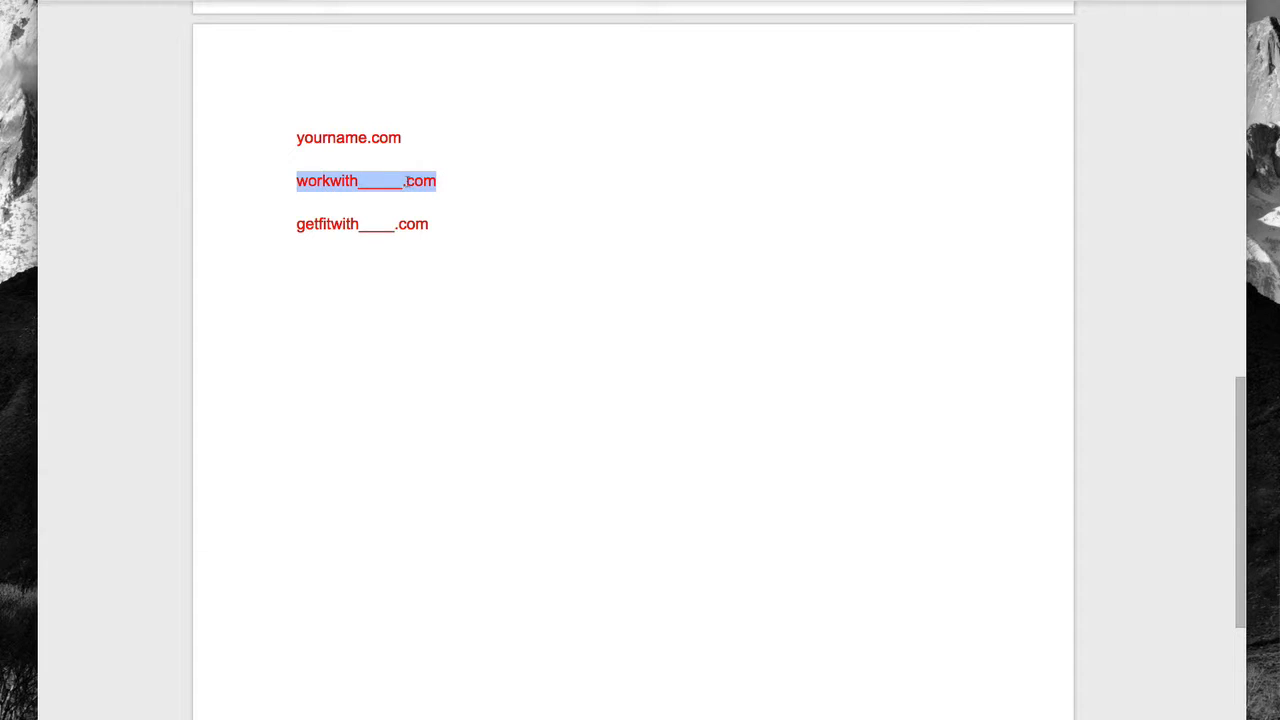
pyautogui.moveTo(444, 224); pyautogui.dragTo(294, 226)
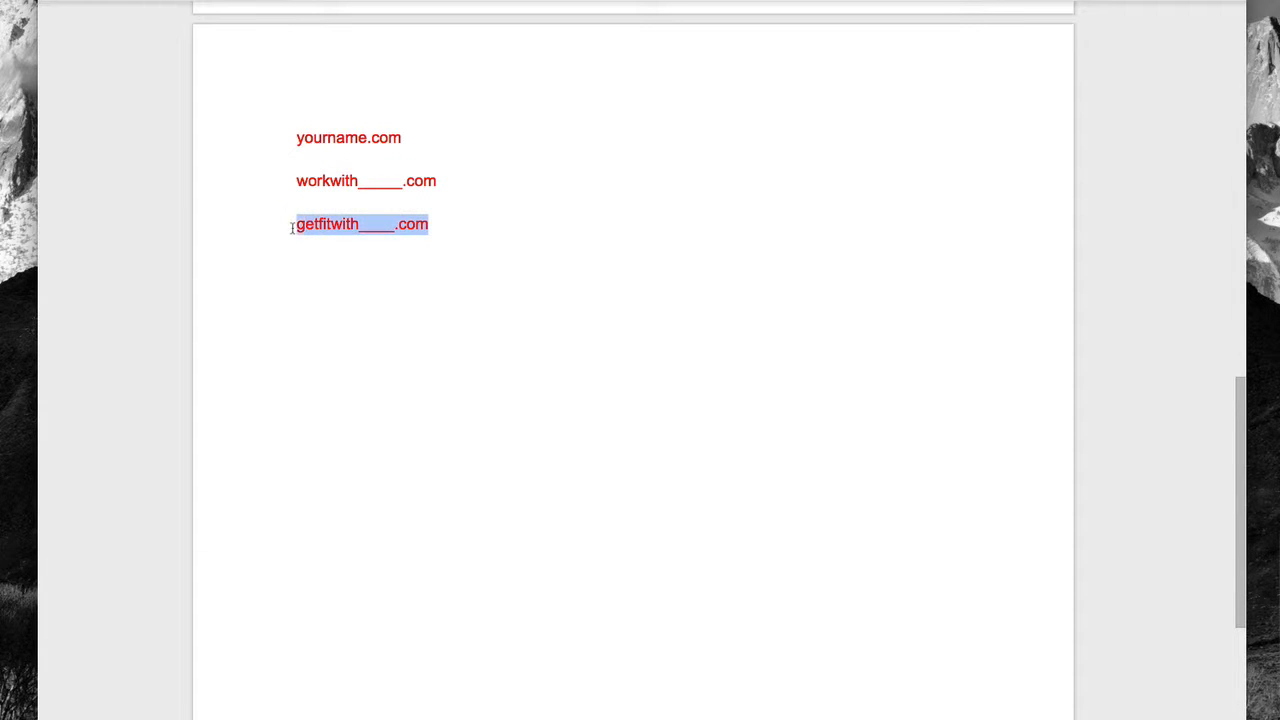
pyautogui.click(445, 224)
pyautogui.scroll(-1, 445, 224)
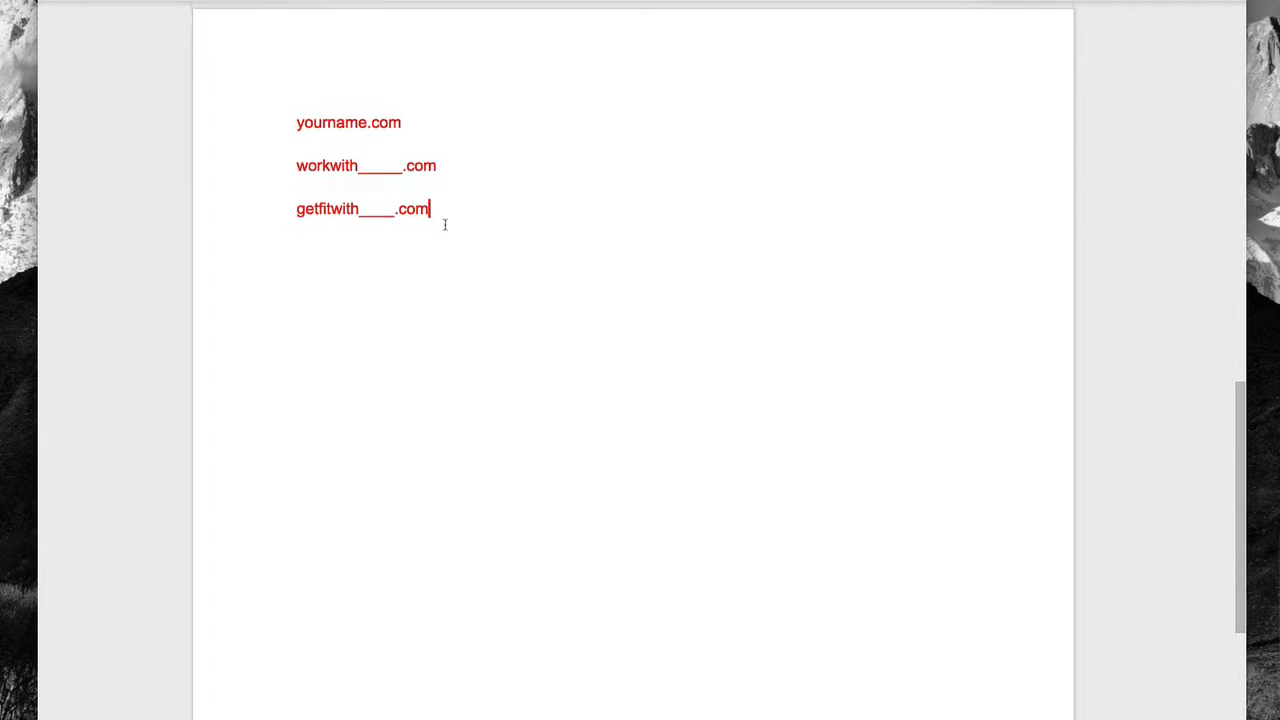
pyautogui.moveTo(451, 189); pyautogui.dragTo(297, 190)
pyautogui.moveTo(402, 104); pyautogui.dragTo(297, 104)
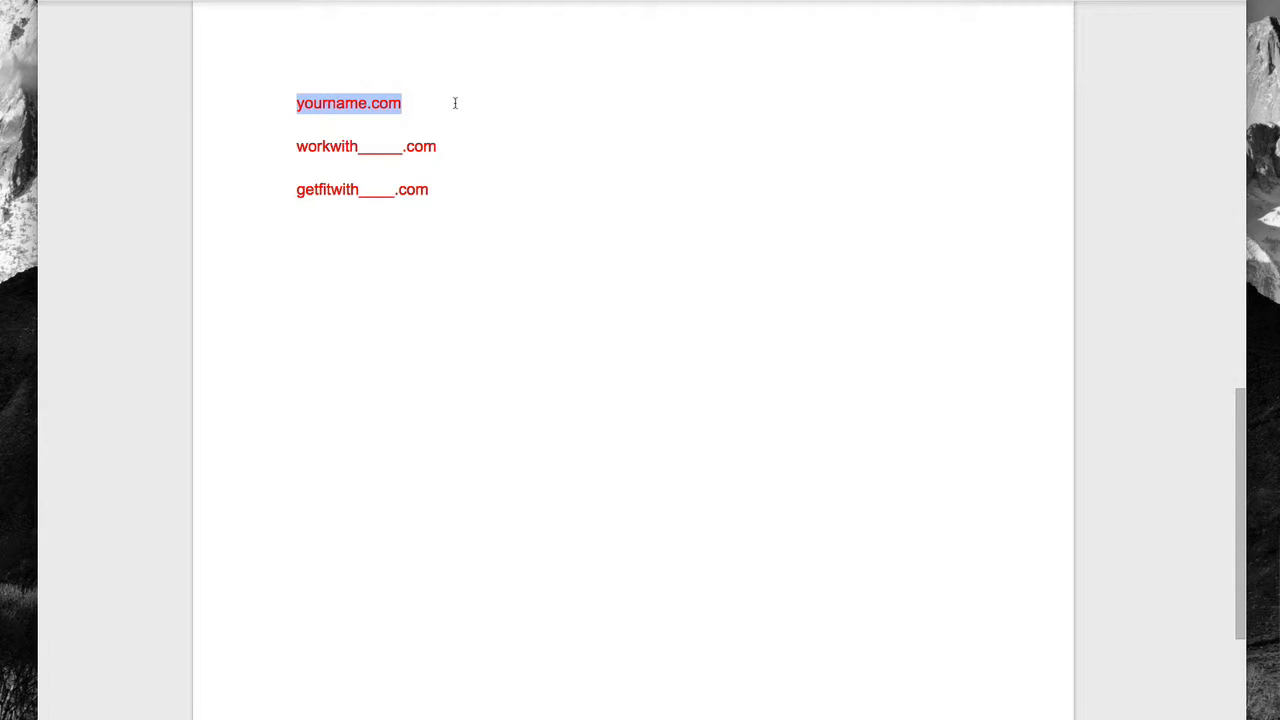
# - Scroll back up through the Google Docs notes
pyautogui.scroll(1, 461, 102)
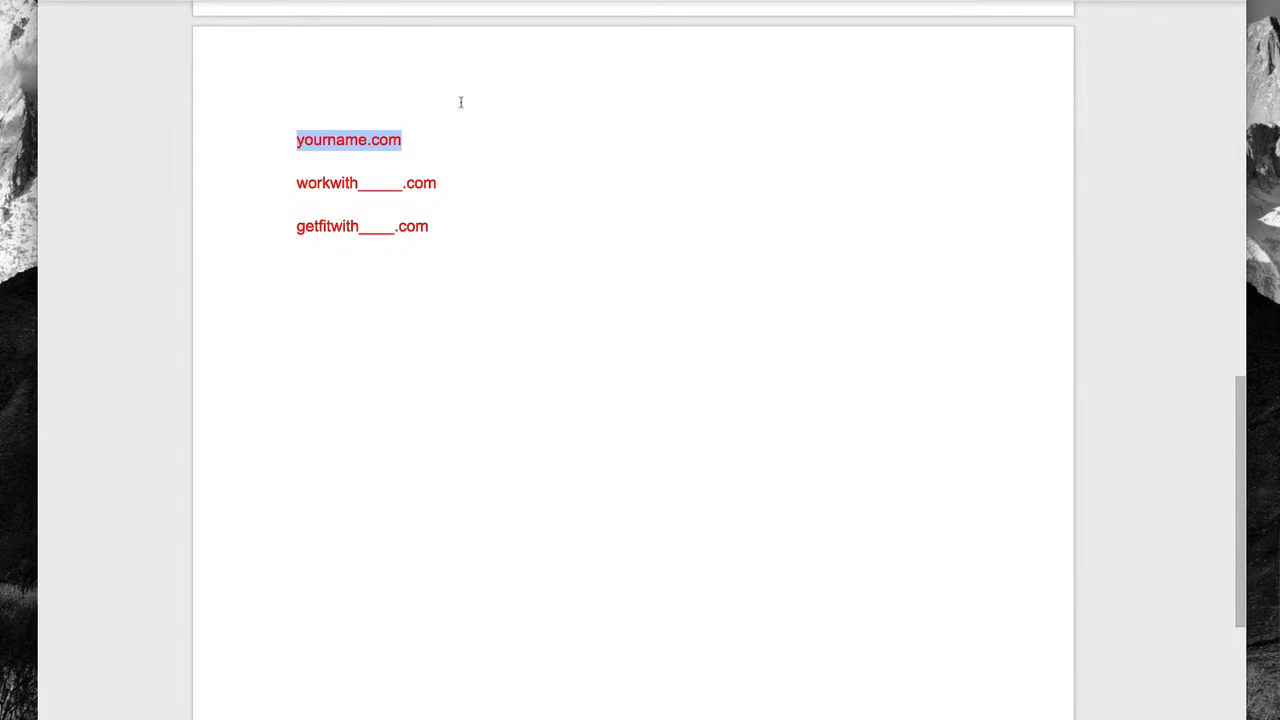
pyautogui.scroll(-1, 461, 102)
pyautogui.scroll(8, 461, 102)
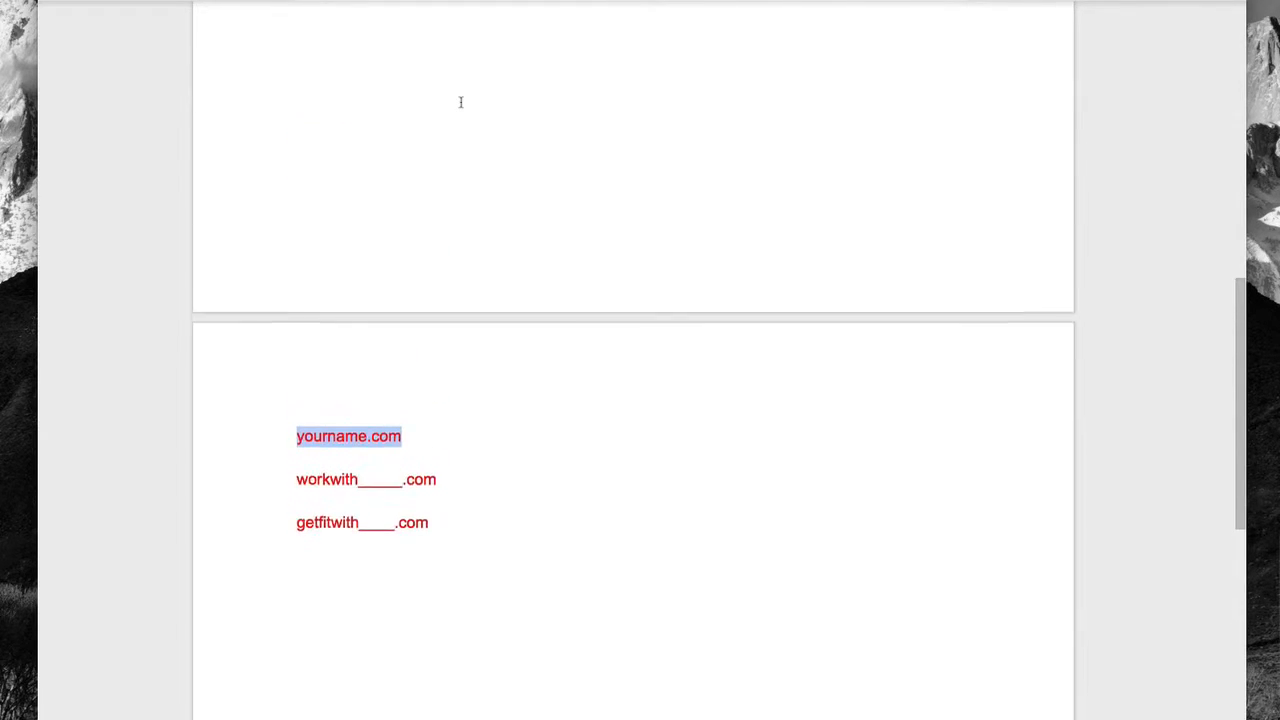
pyautogui.scroll(20, 461, 102)
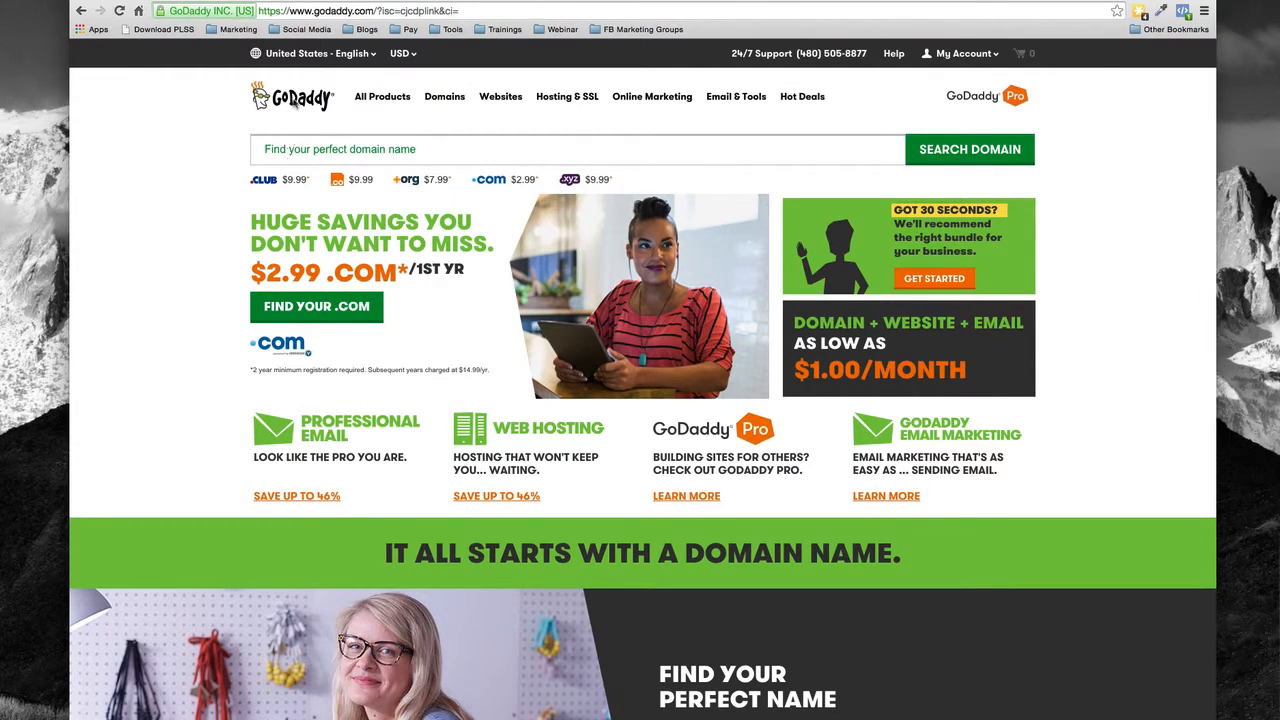
# - Search GoDaddy for the domain workwithsteveabickford.com
pyautogui.click(309, 152)
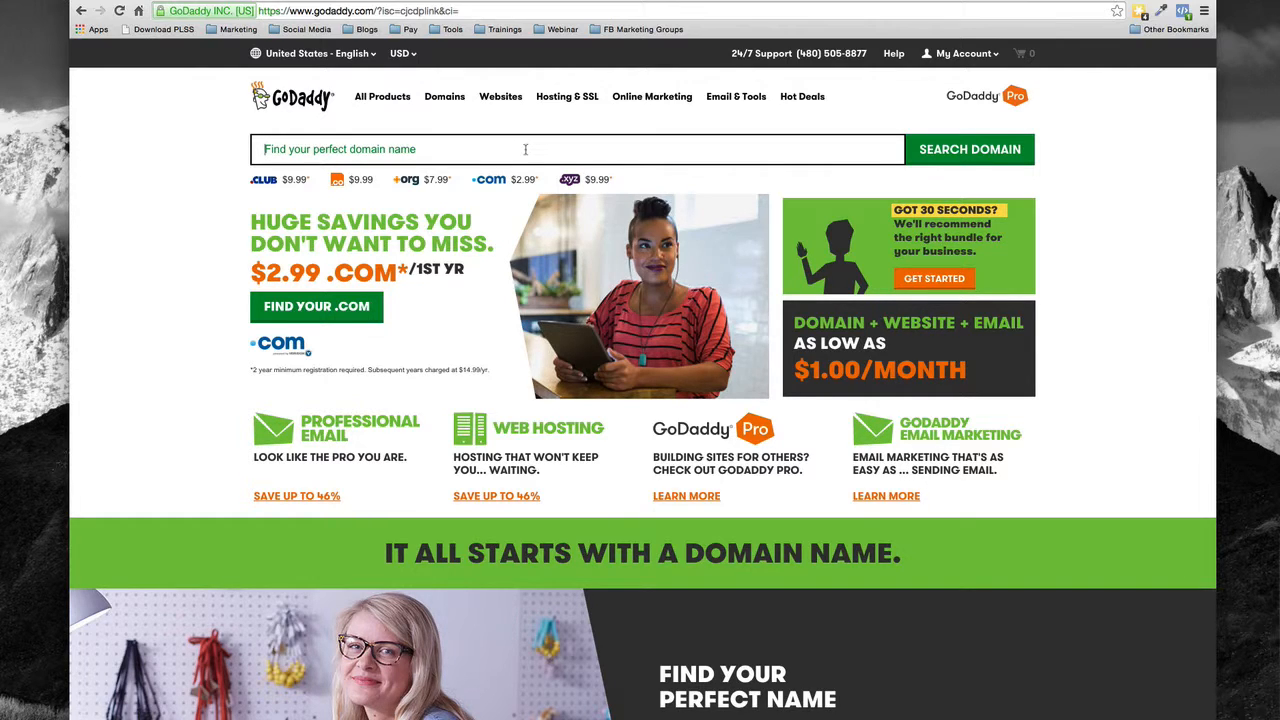
pyautogui.write('workwithstevea')
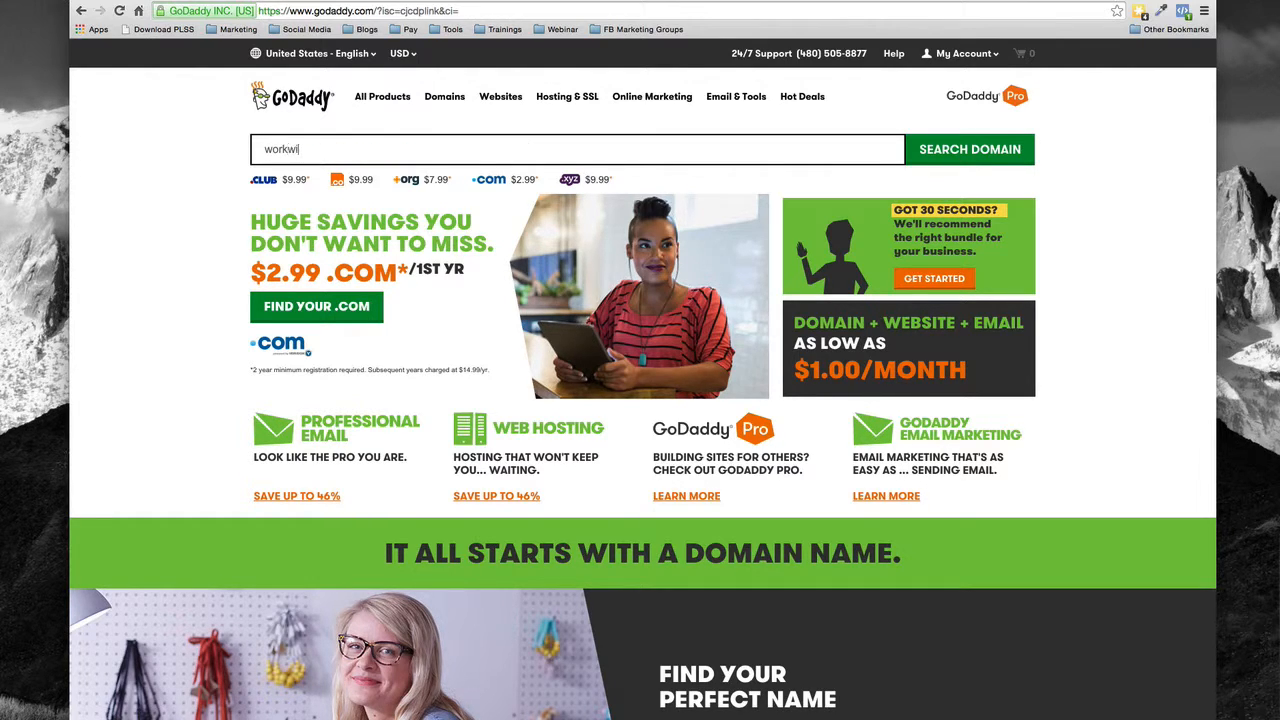
pyautogui.write('bickford.com')
pyautogui.click(990, 156)
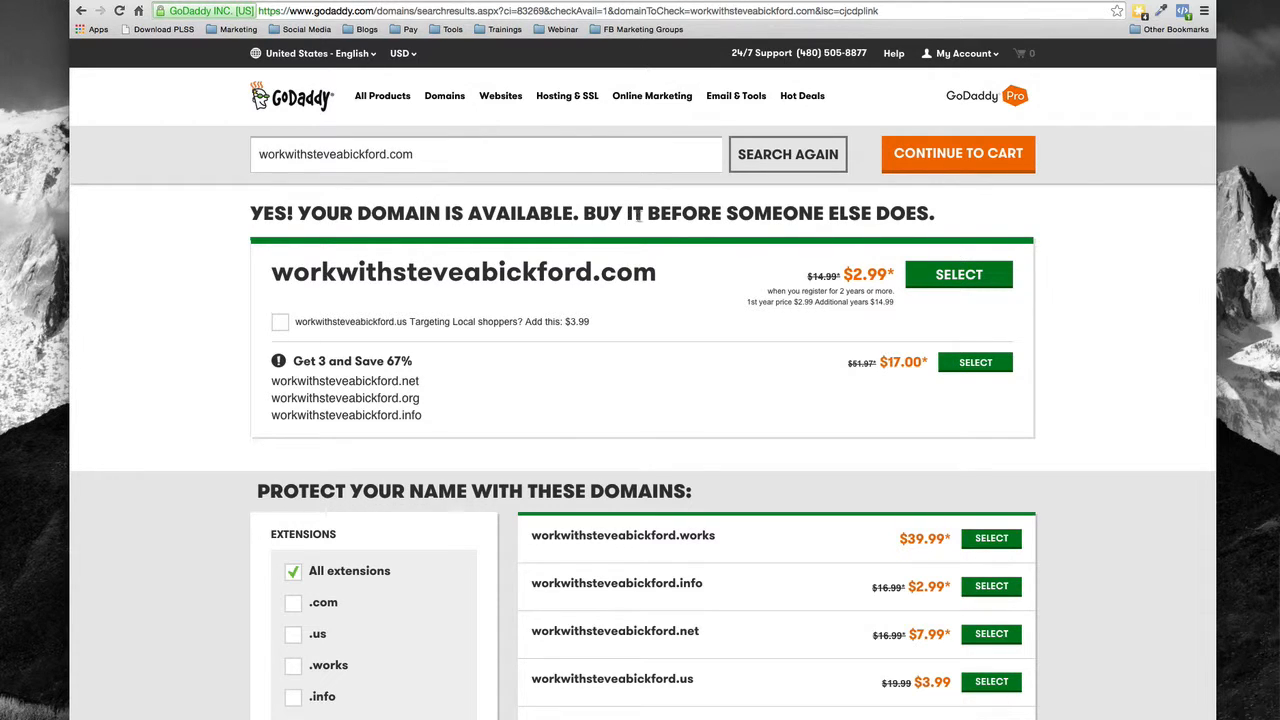
# - Highlight the workwithsteveabickford name and its .com extension in the search result
pyautogui.scroll(-1, 673, 258)
pyautogui.moveTo(662, 246); pyautogui.dragTo(250, 248)
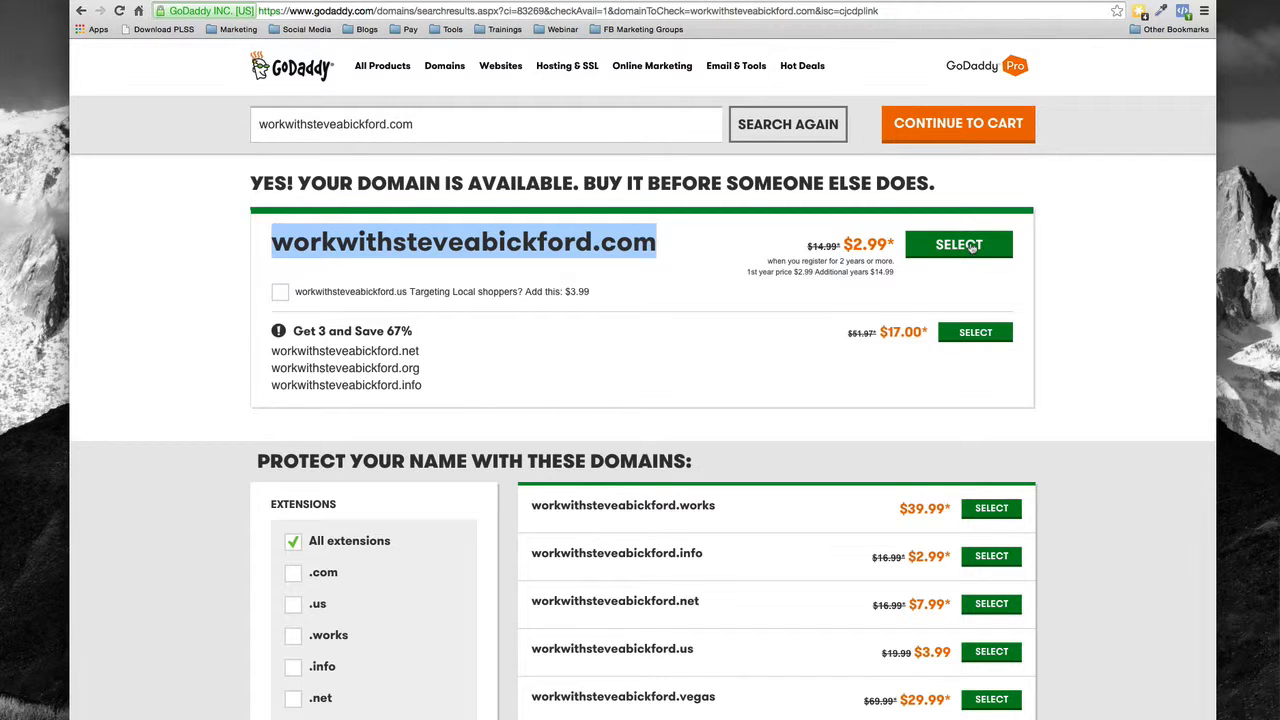
pyautogui.scroll(-1, 737, 509)
pyautogui.moveTo(689, 199); pyautogui.dragTo(270, 196)
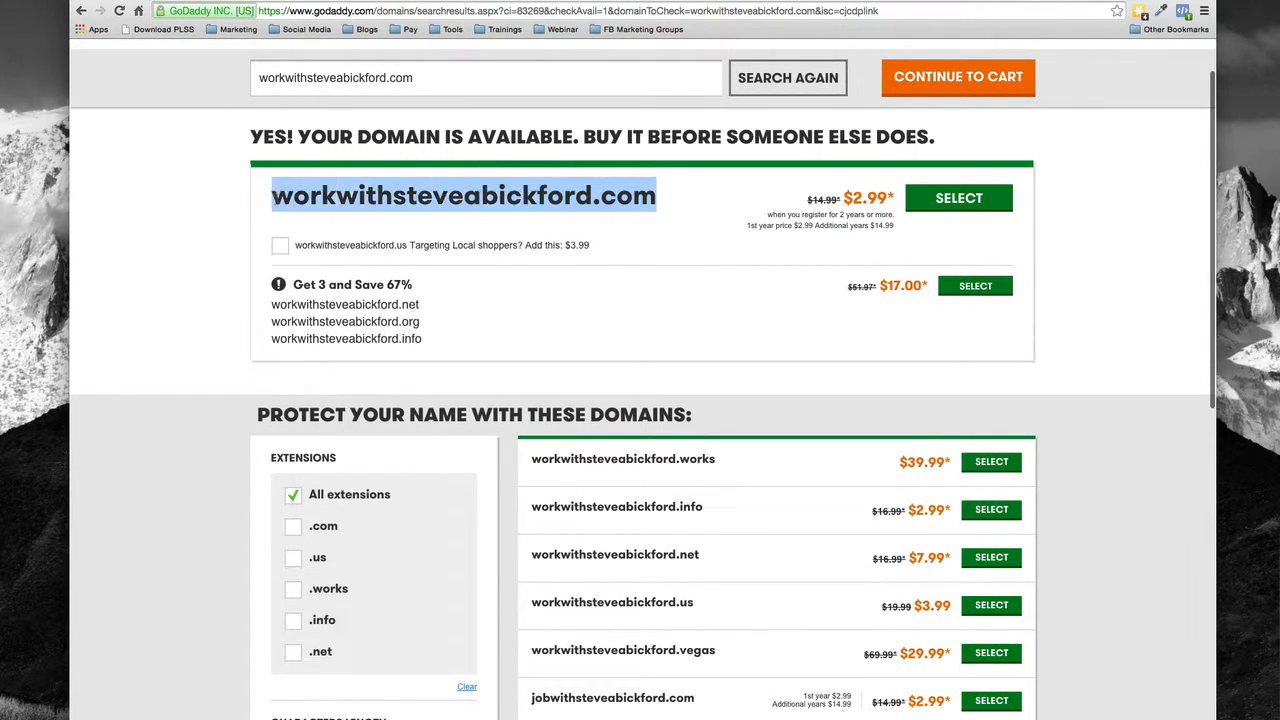
pyautogui.click(270, 200)
pyautogui.moveTo(592, 197); pyautogui.dragTo(274, 200)
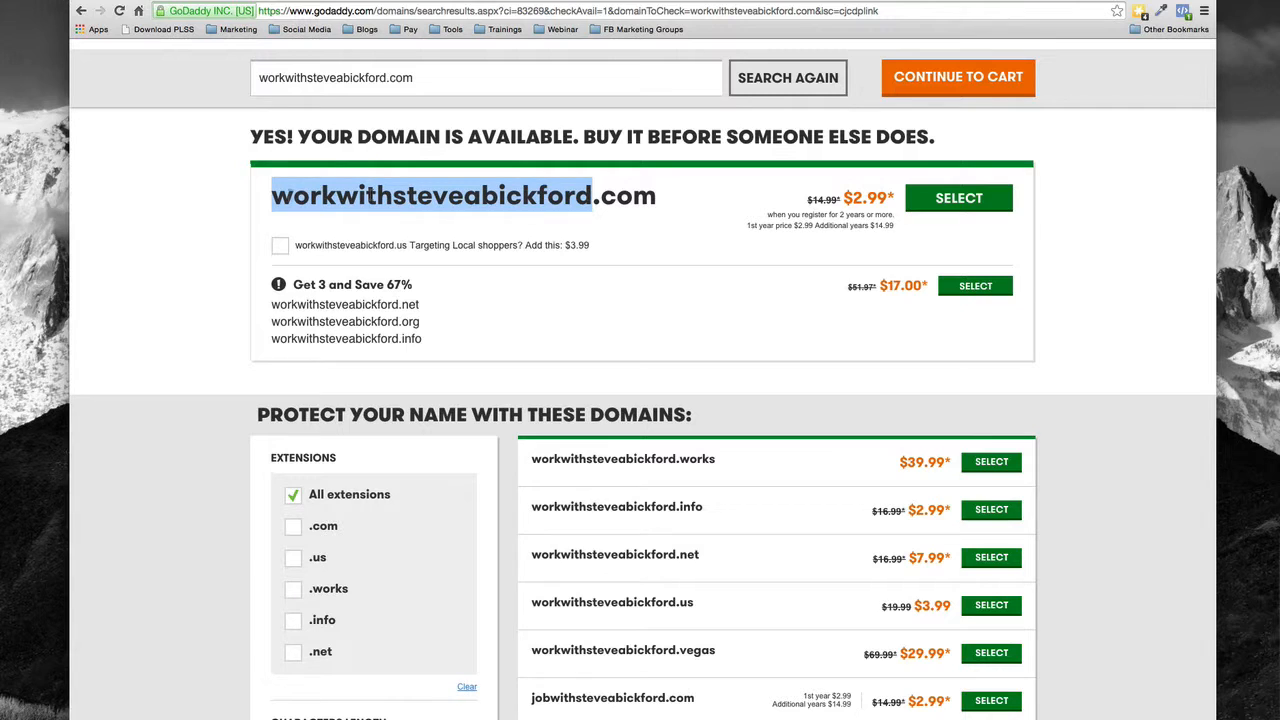
pyautogui.click(592, 196)
pyautogui.moveTo(592, 196); pyautogui.dragTo(272, 196)
pyautogui.moveTo(593, 197); pyautogui.dragTo(656, 197)
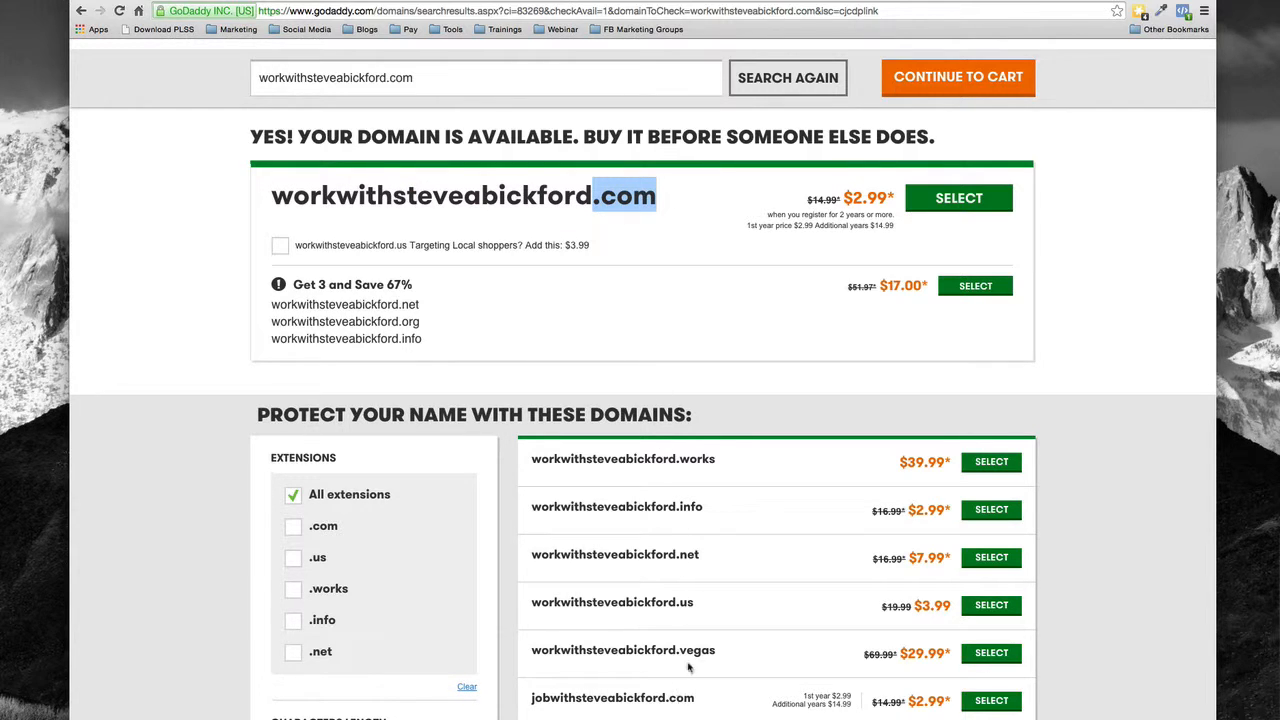
pyautogui.click(682, 604)
# - Point out the .net and .info alternatives, then select workwithsteveabickford.com for purchase
pyautogui.moveTo(677, 554); pyautogui.dragTo(700, 554)
pyautogui.moveTo(679, 506); pyautogui.dragTo(704, 506)
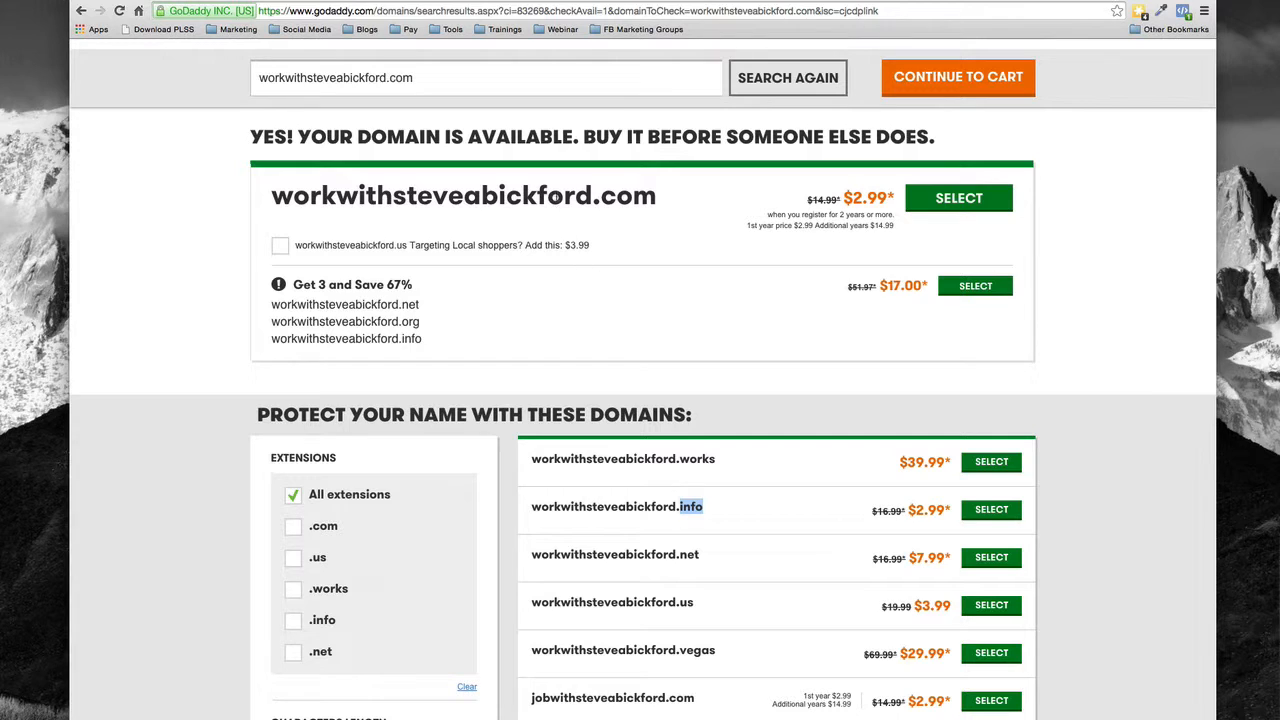
pyautogui.moveTo(597, 196); pyautogui.dragTo(270, 196)
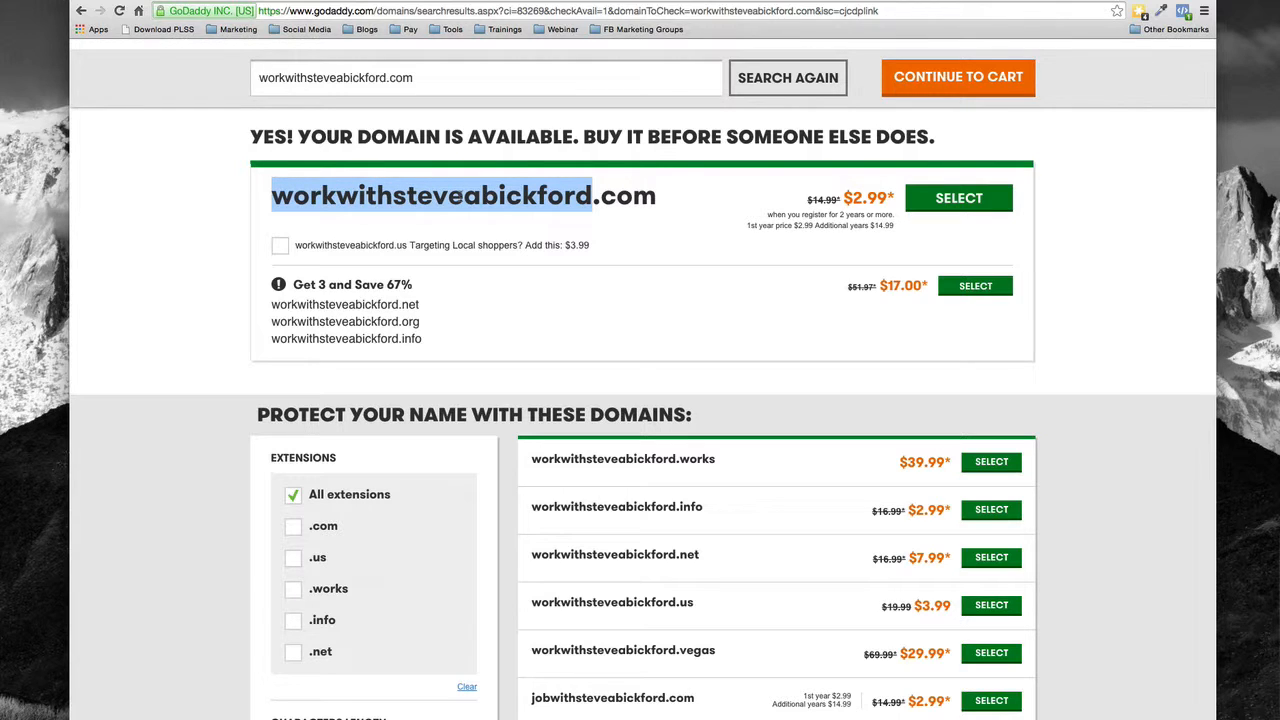
pyautogui.moveTo(660, 198); pyautogui.dragTo(596, 198)
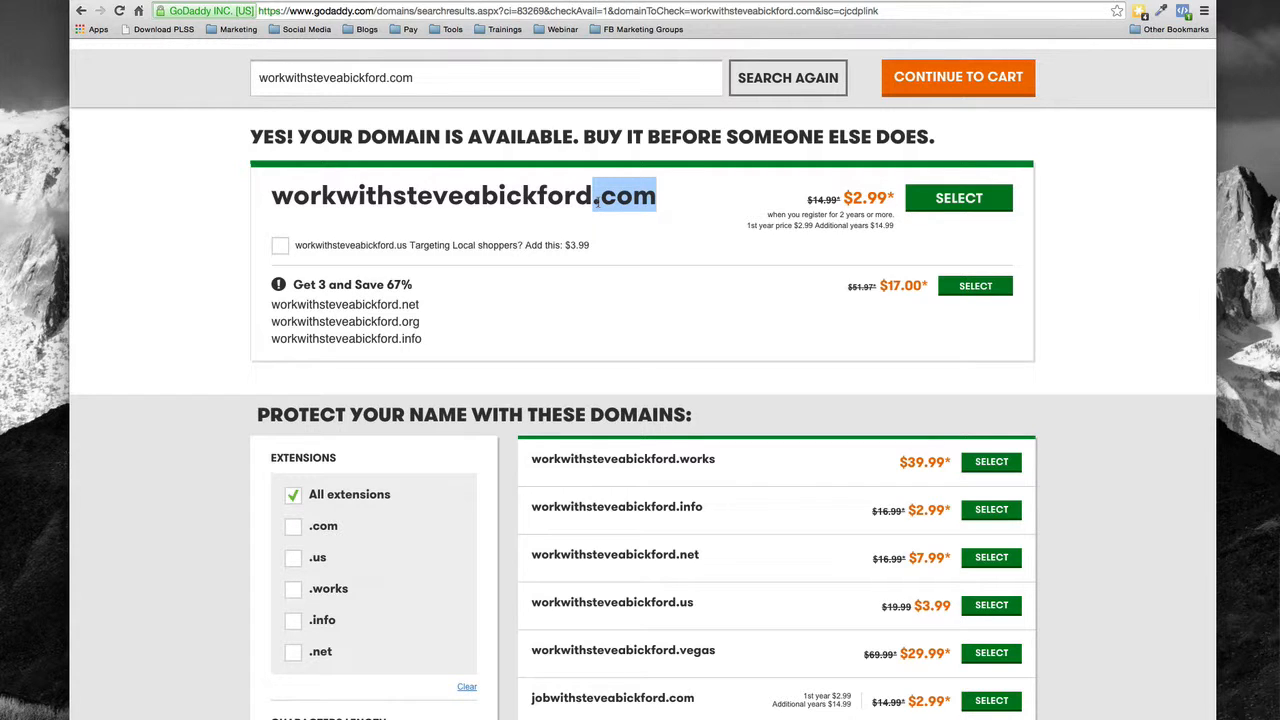
pyautogui.click(667, 203)
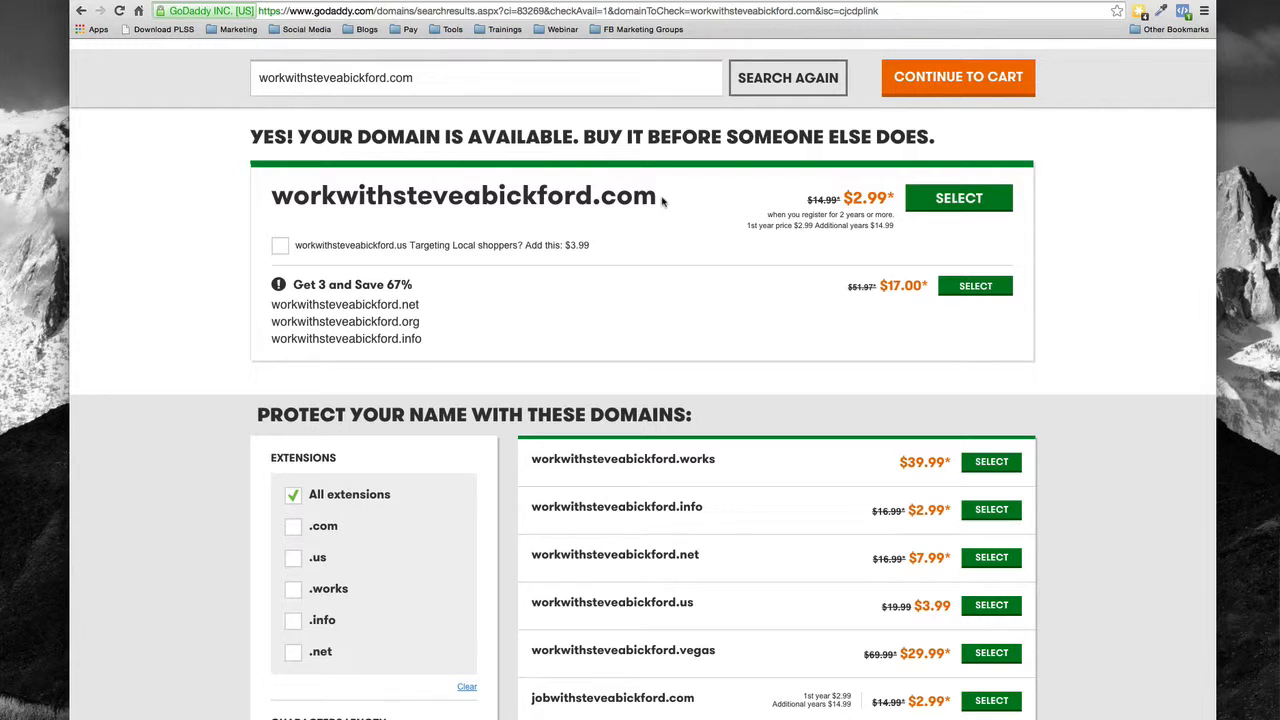
pyautogui.click(940, 201)
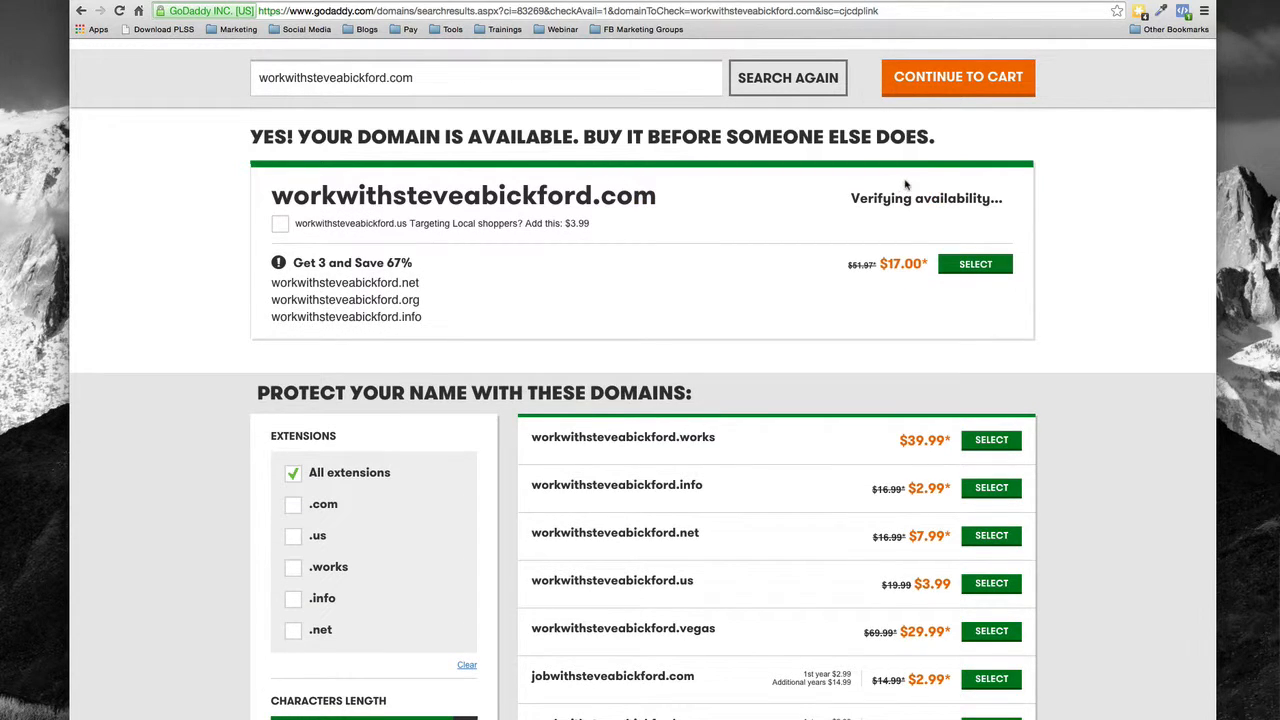
pyautogui.scroll(2, 866, 220)
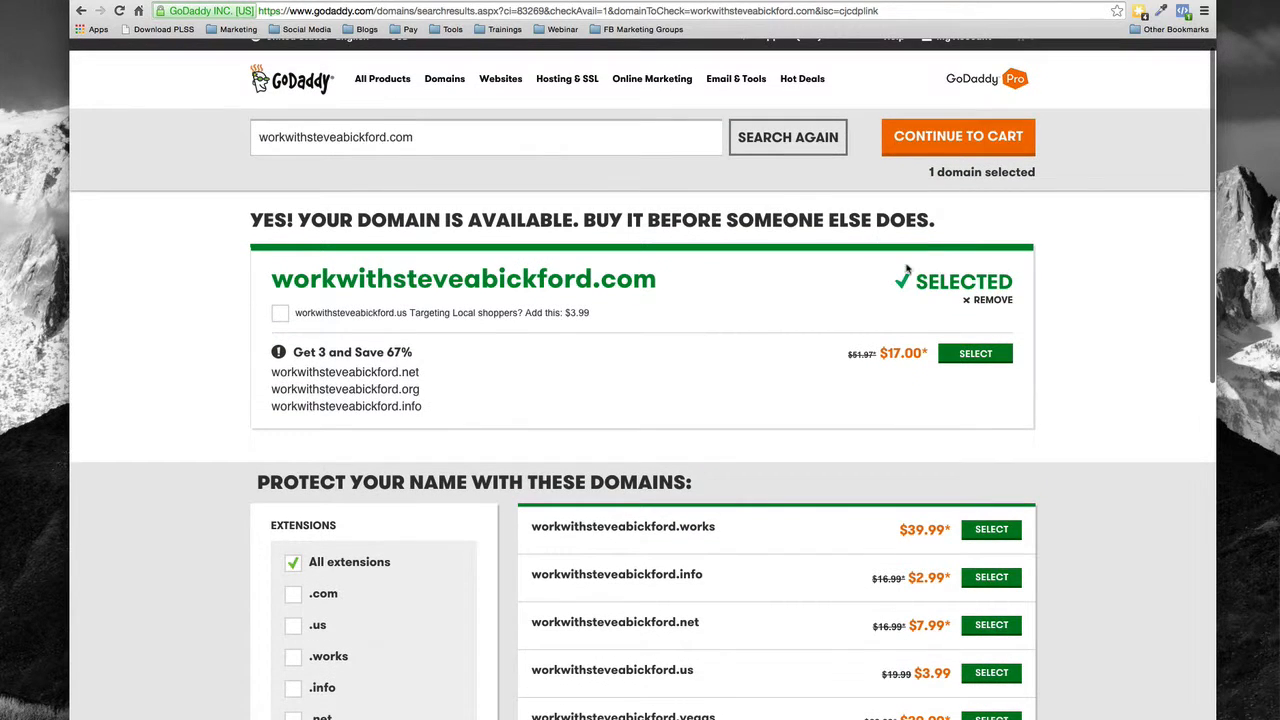
# - Continue past the Privacy, Options and Email add-ons, left at No Thanks, into the cart
pyautogui.click(957, 152)
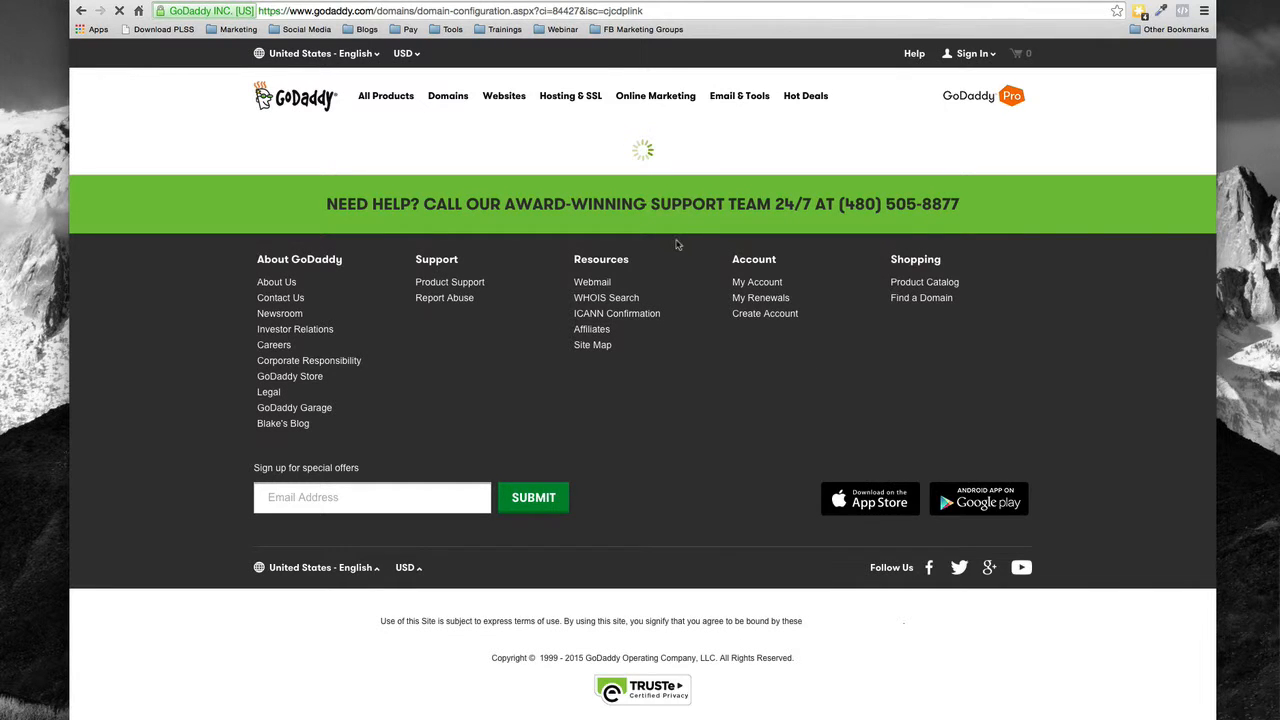
pyautogui.scroll(-2, 571, 257)
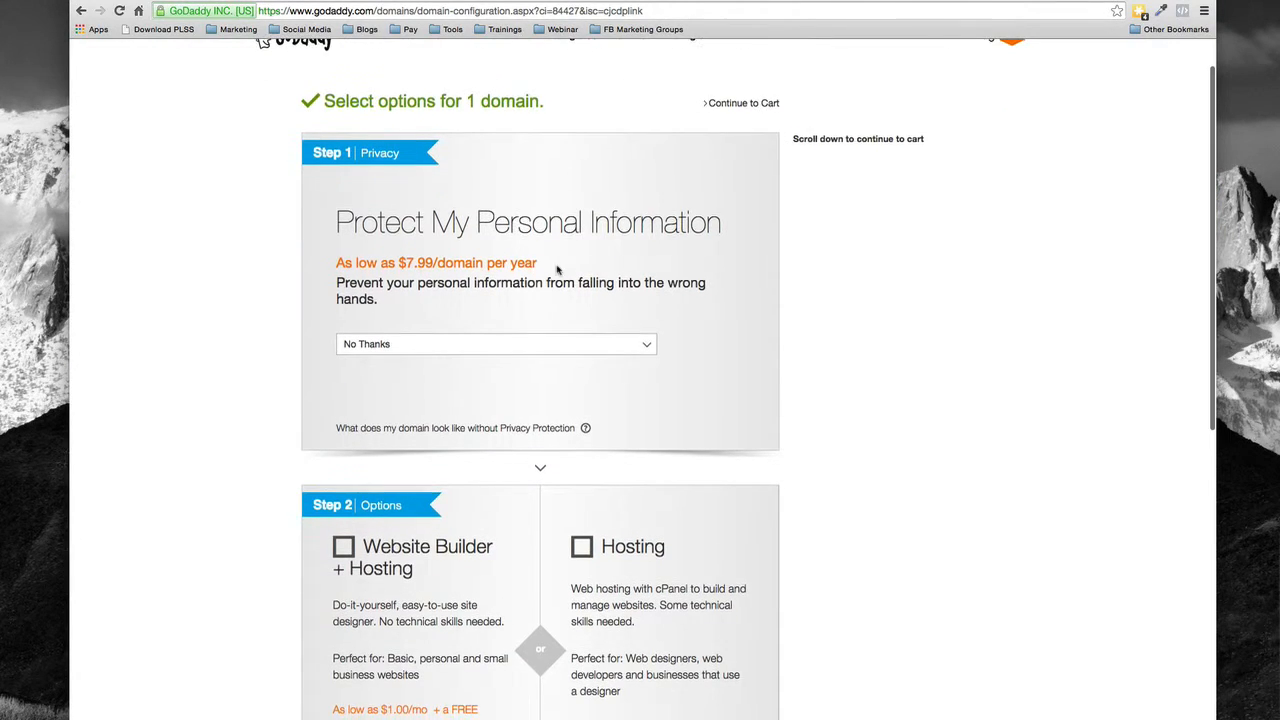
pyautogui.scroll(-7, 475, 358)
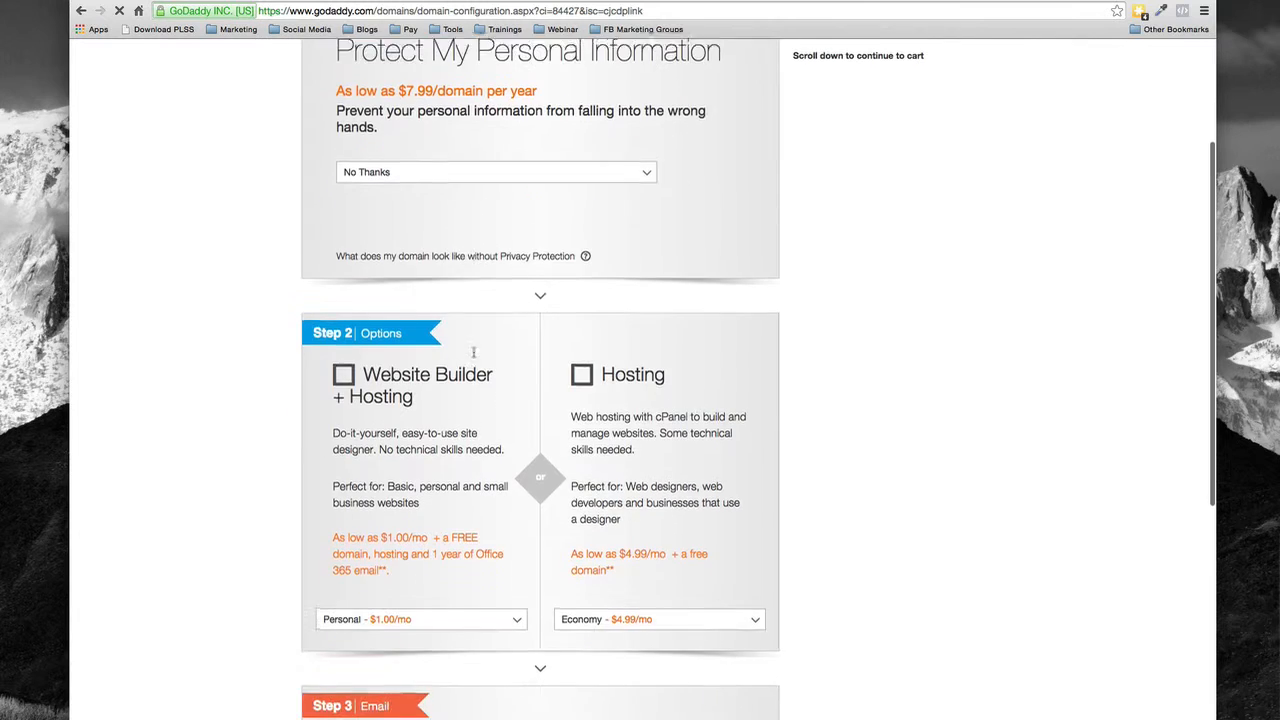
pyautogui.scroll(-6, 474, 352)
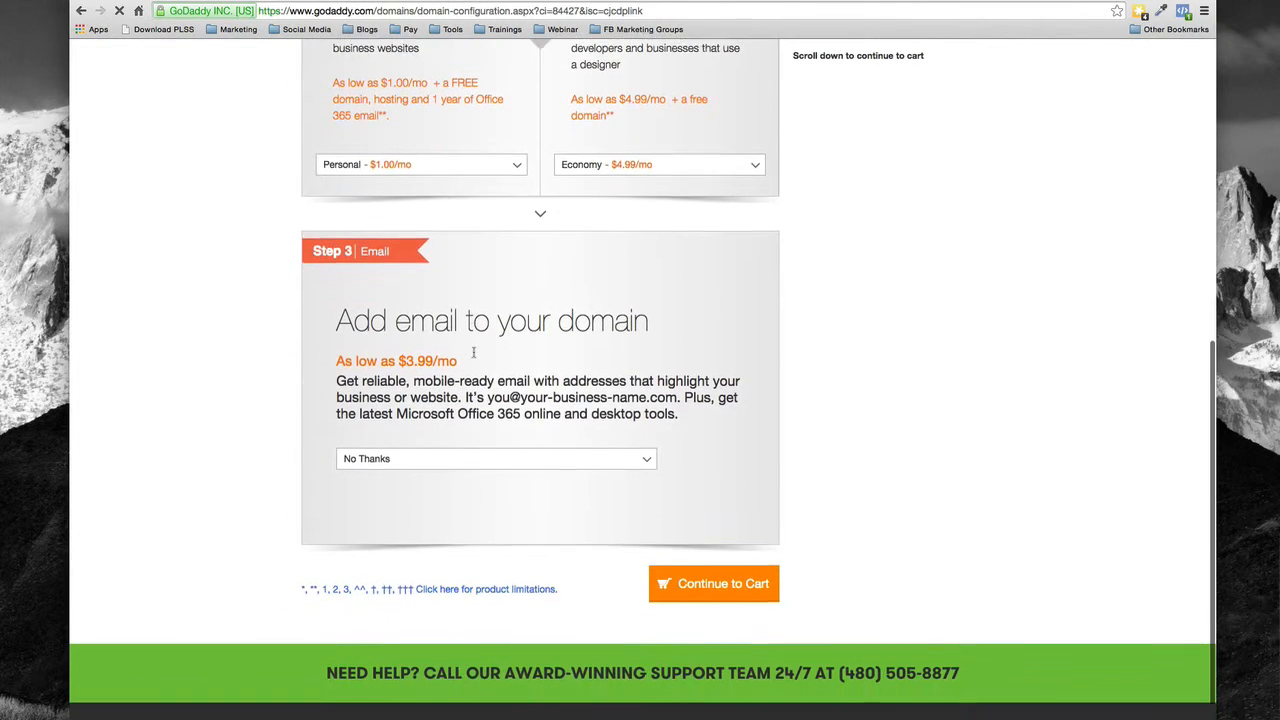
pyautogui.scroll(12, 535, 305)
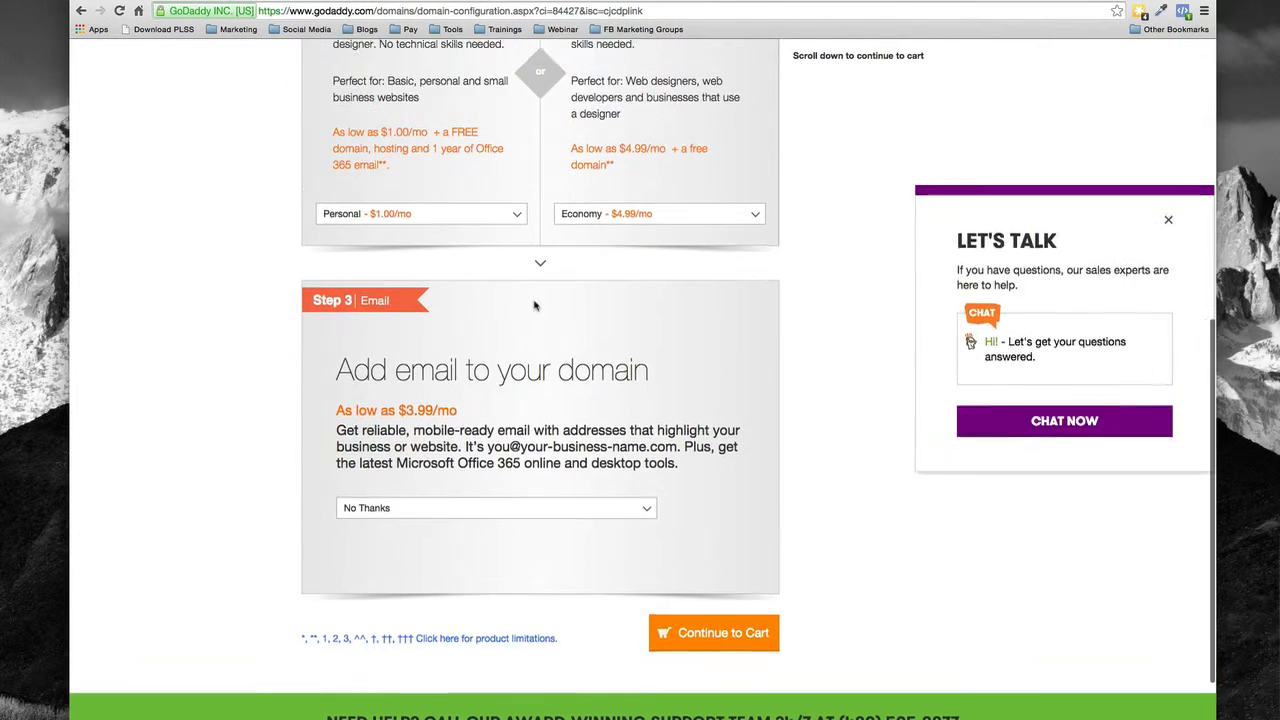
pyautogui.scroll(-14, 535, 305)
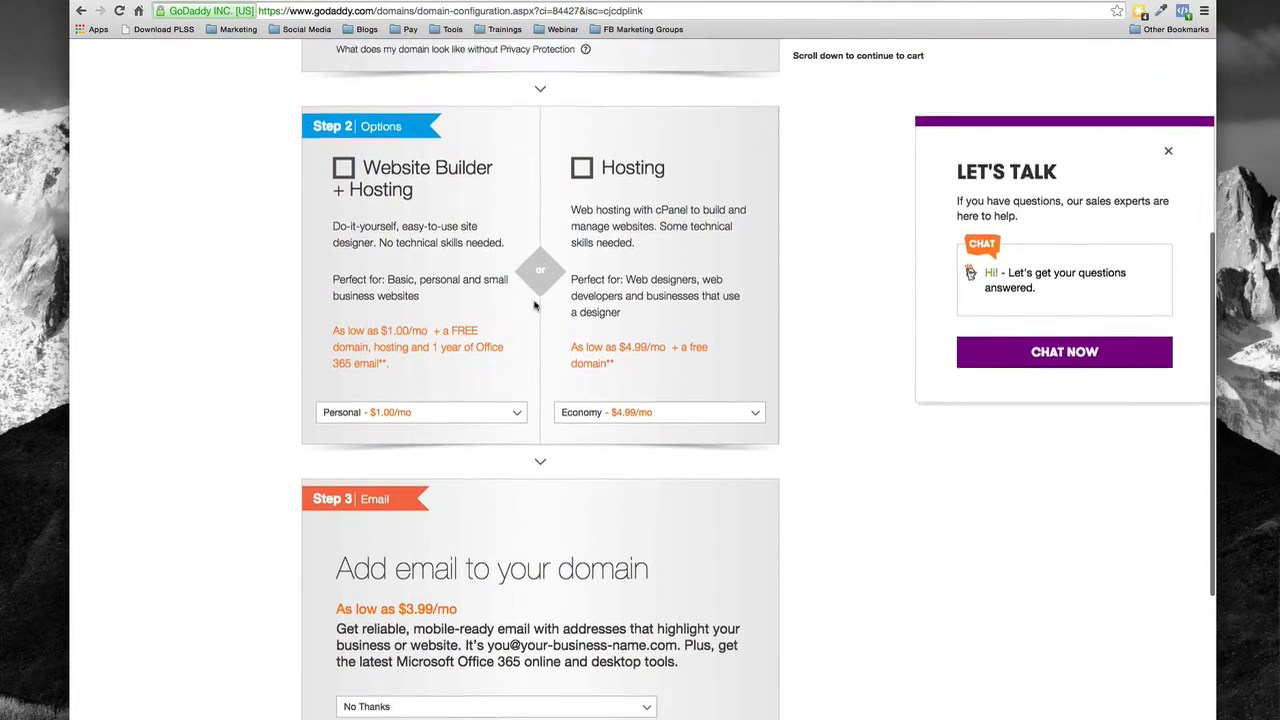
pyautogui.scroll(16, 535, 300)
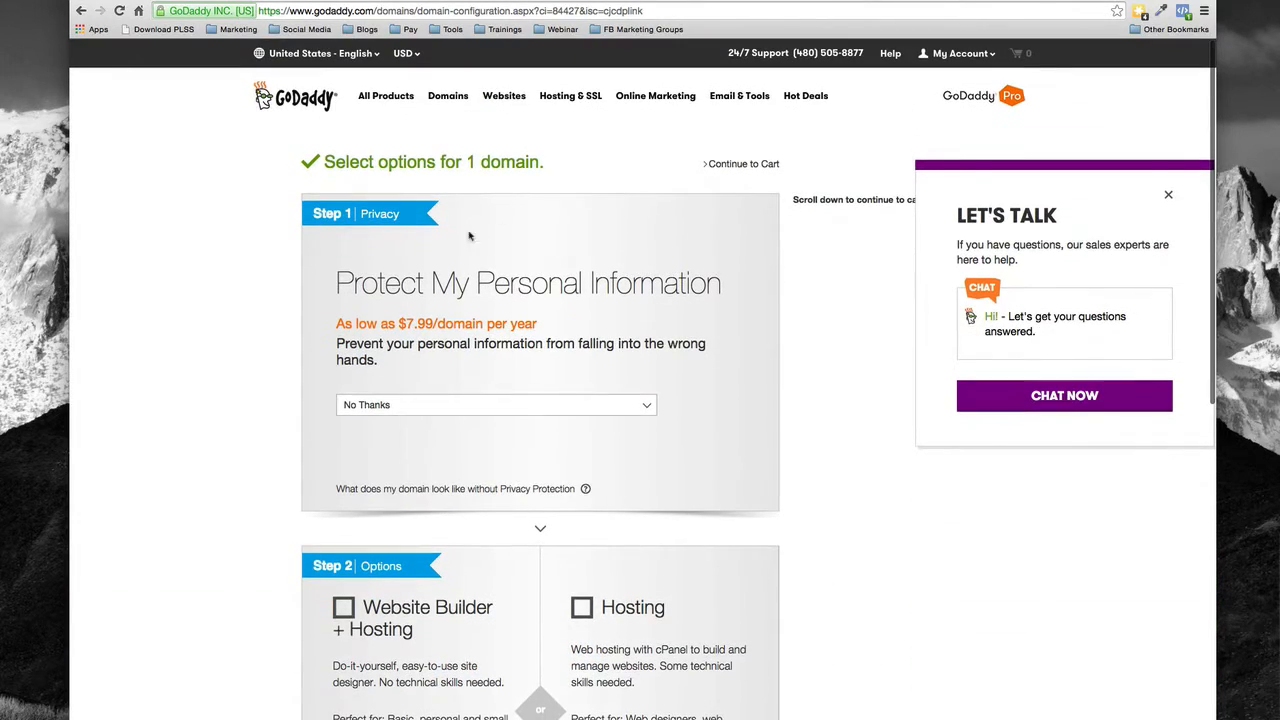
pyautogui.scroll(-2, 579, 418)
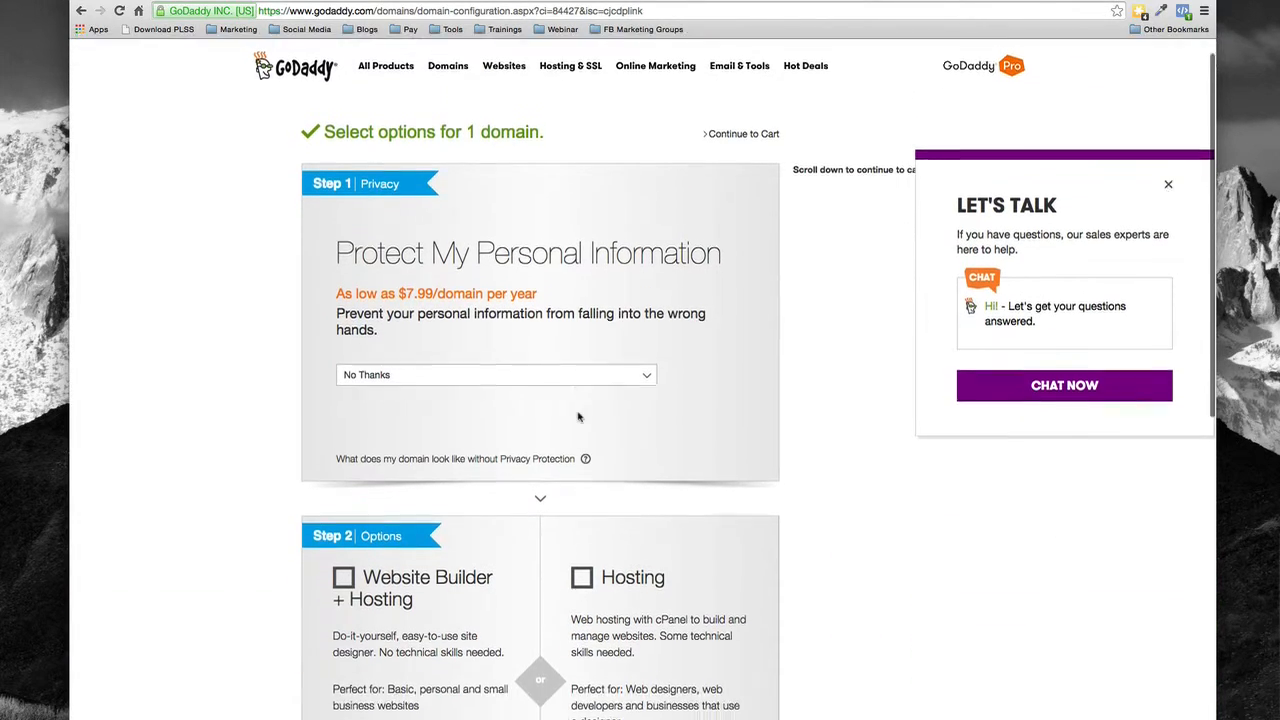
pyautogui.scroll(-15, 640, 388)
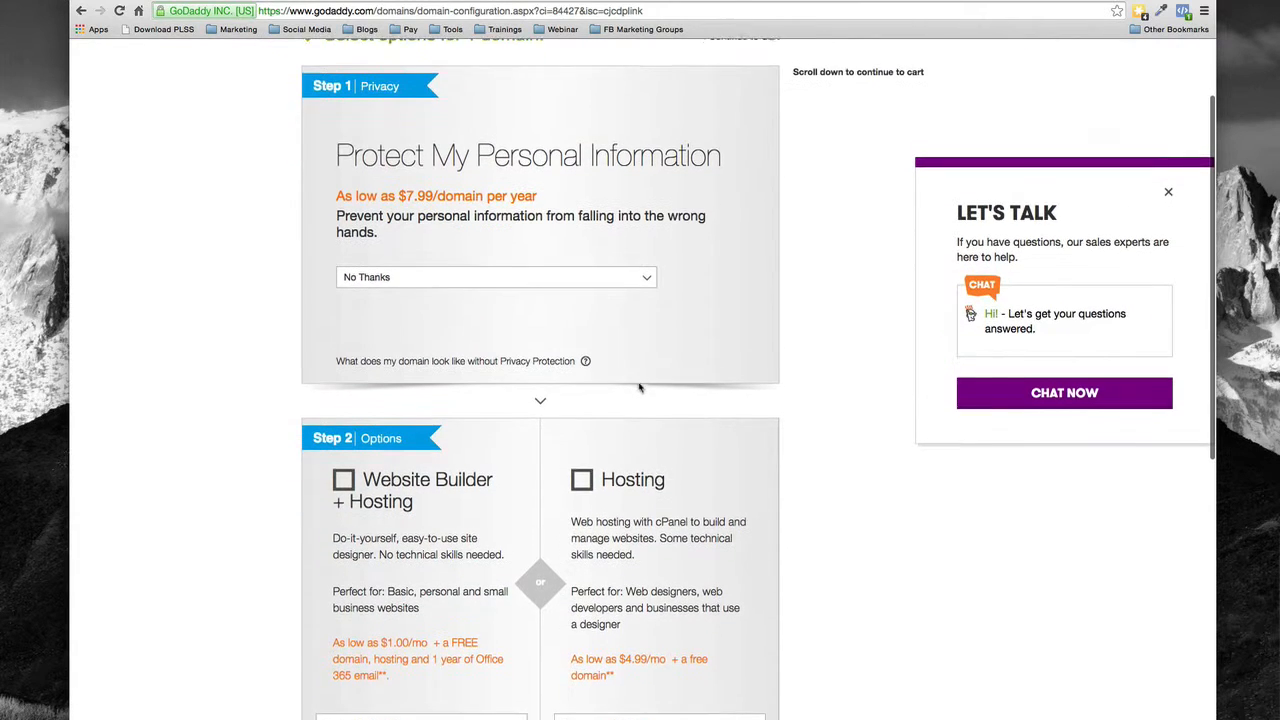
pyautogui.scroll(-5, 640, 388)
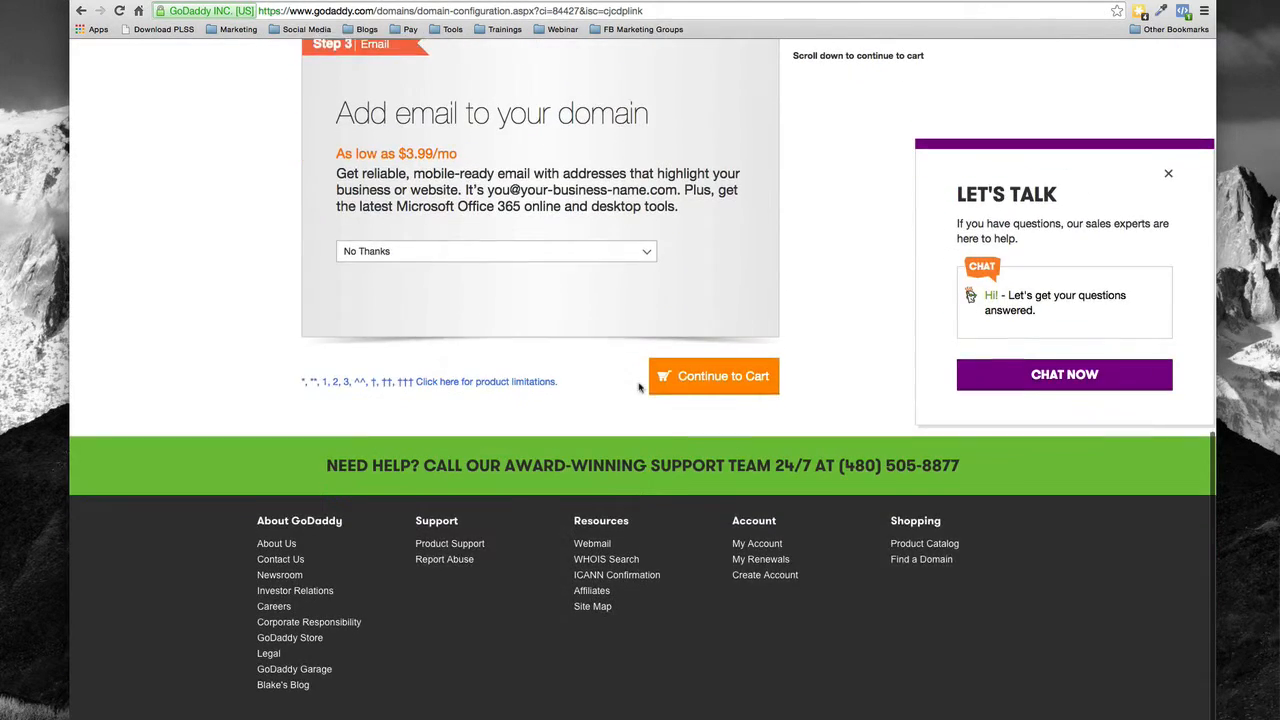
pyautogui.click(698, 362)
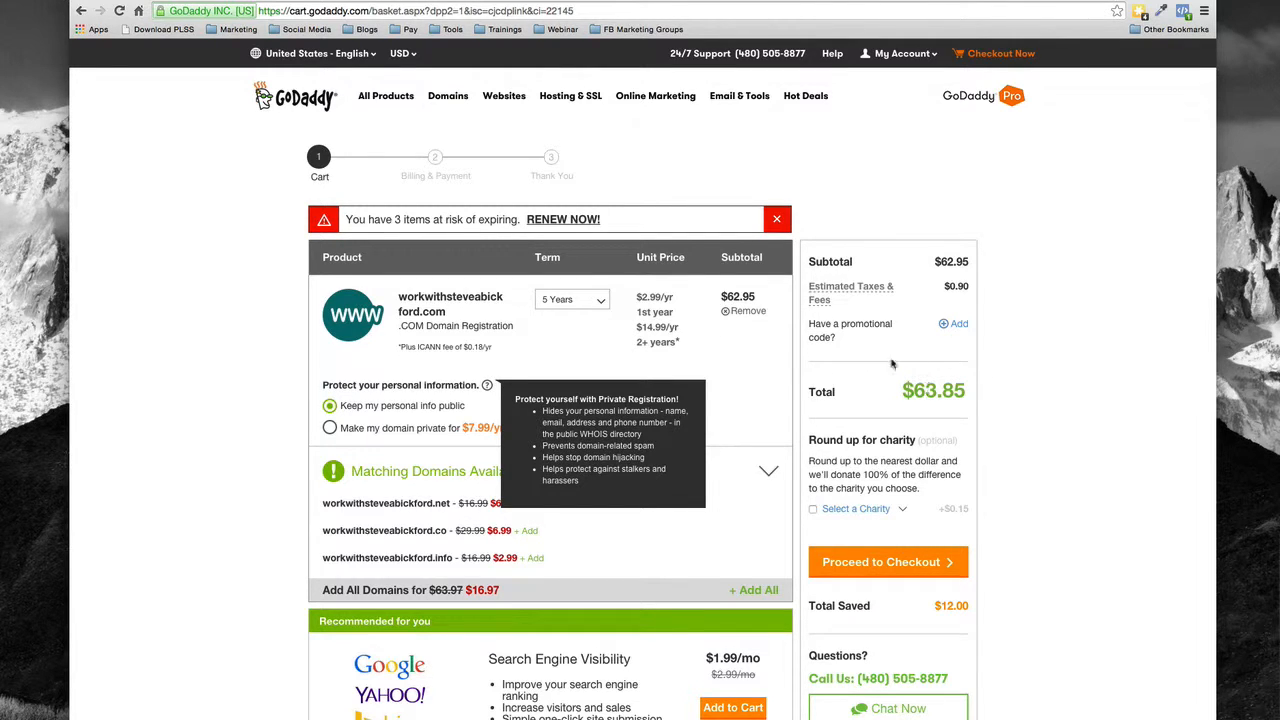
# - Try a 1-year registration term in the cart, then switch to 2 years
pyautogui.click(601, 302)
pyautogui.click(581, 321)
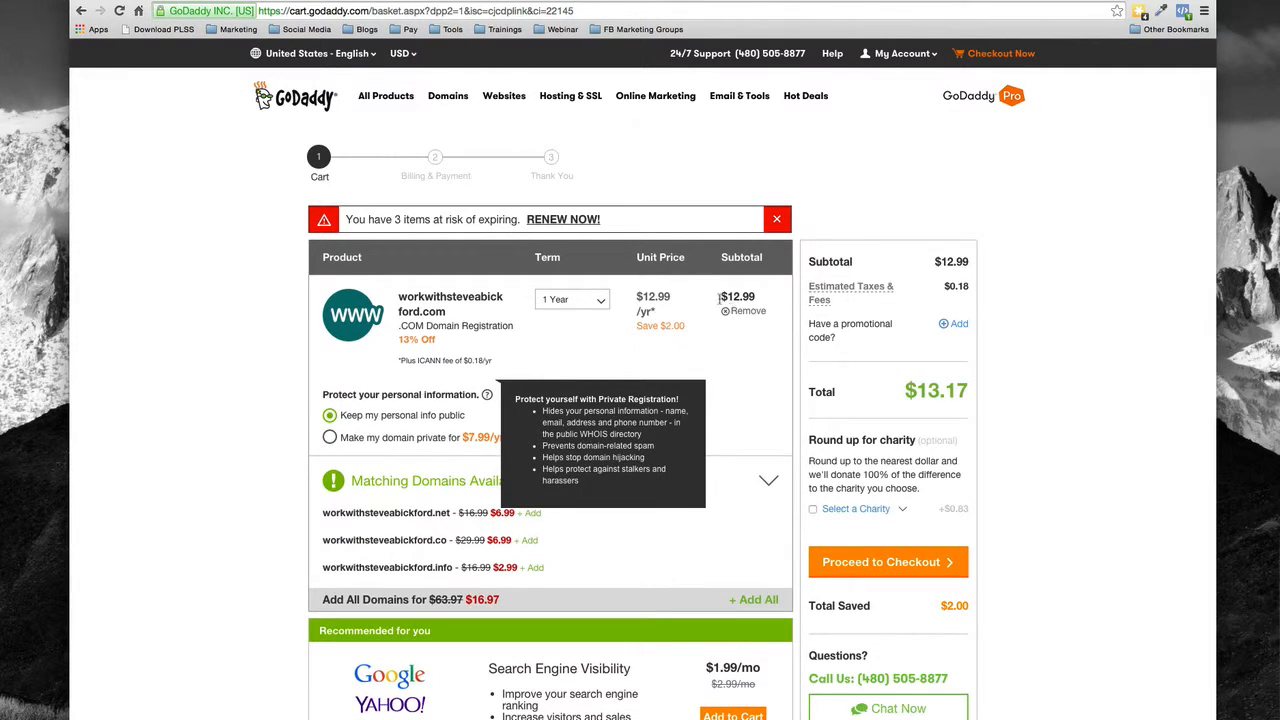
pyautogui.click(600, 303)
pyautogui.click(577, 322)
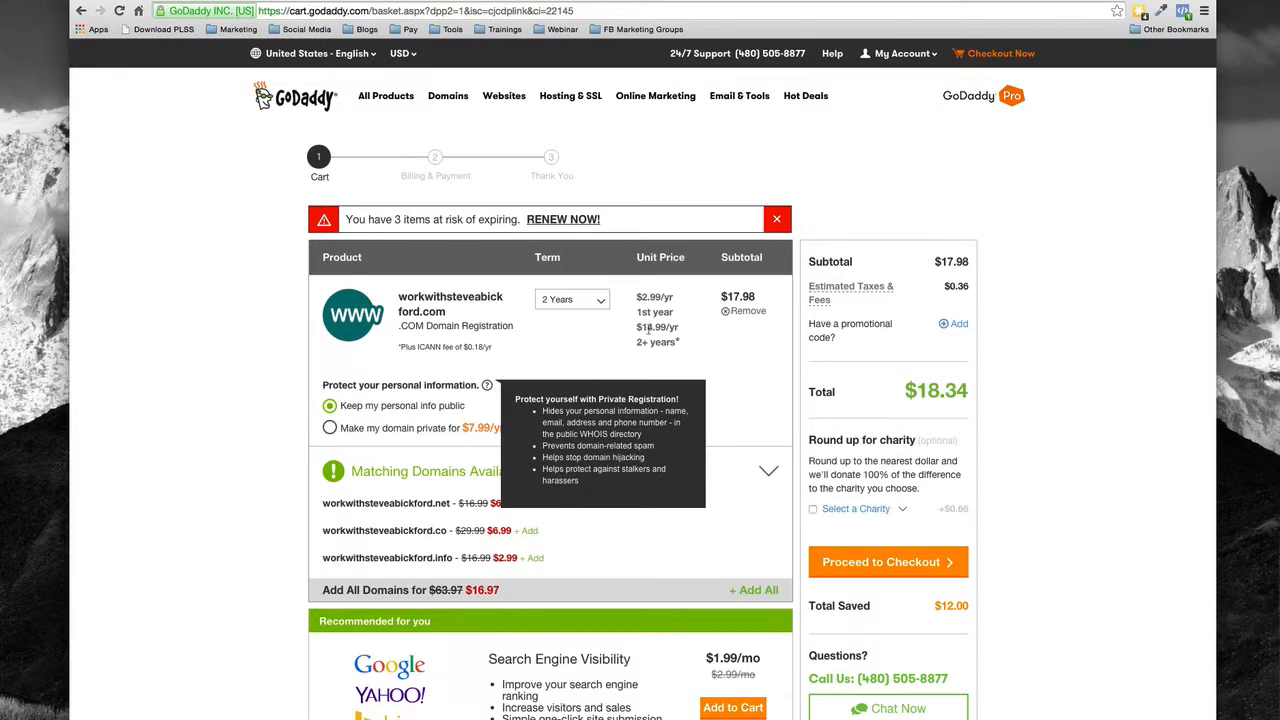
pyautogui.scroll(-2, 897, 346)
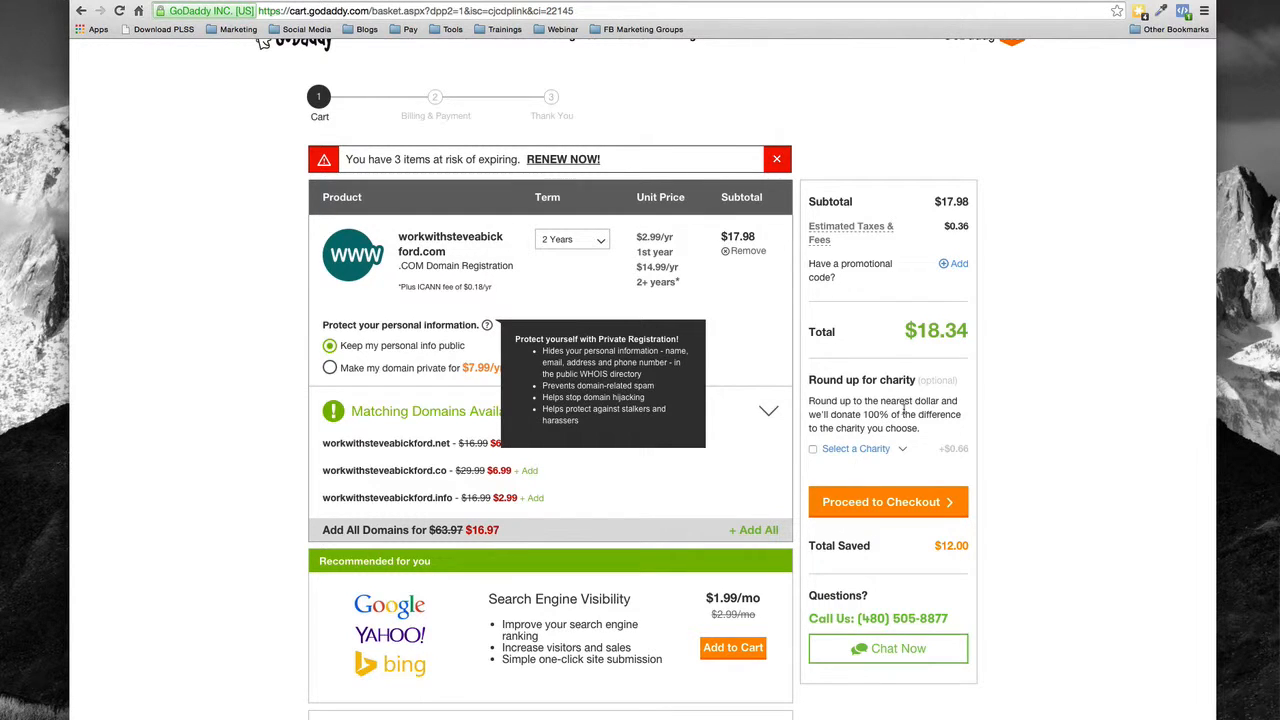
pyautogui.scroll(2, 885, 378)
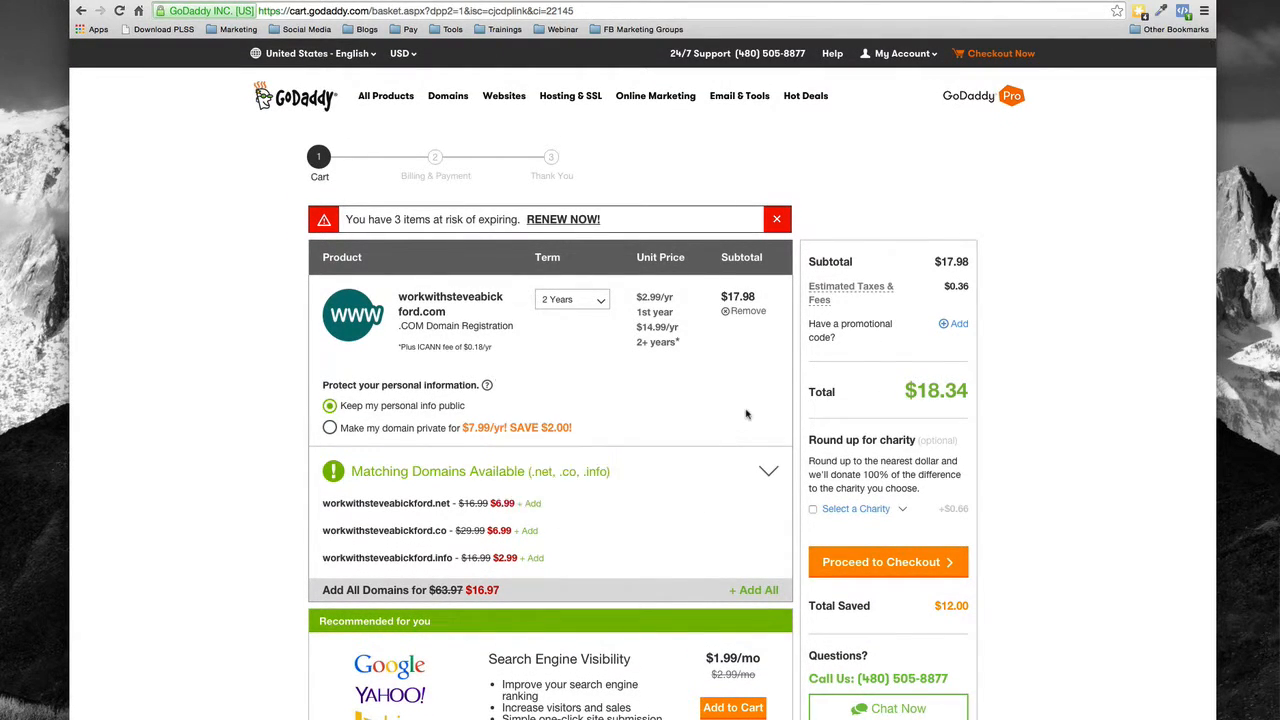
pyautogui.click(599, 316)
# - Confirm the 2-year registration term for workwithsteveabickford.com
pyautogui.click(573, 321)
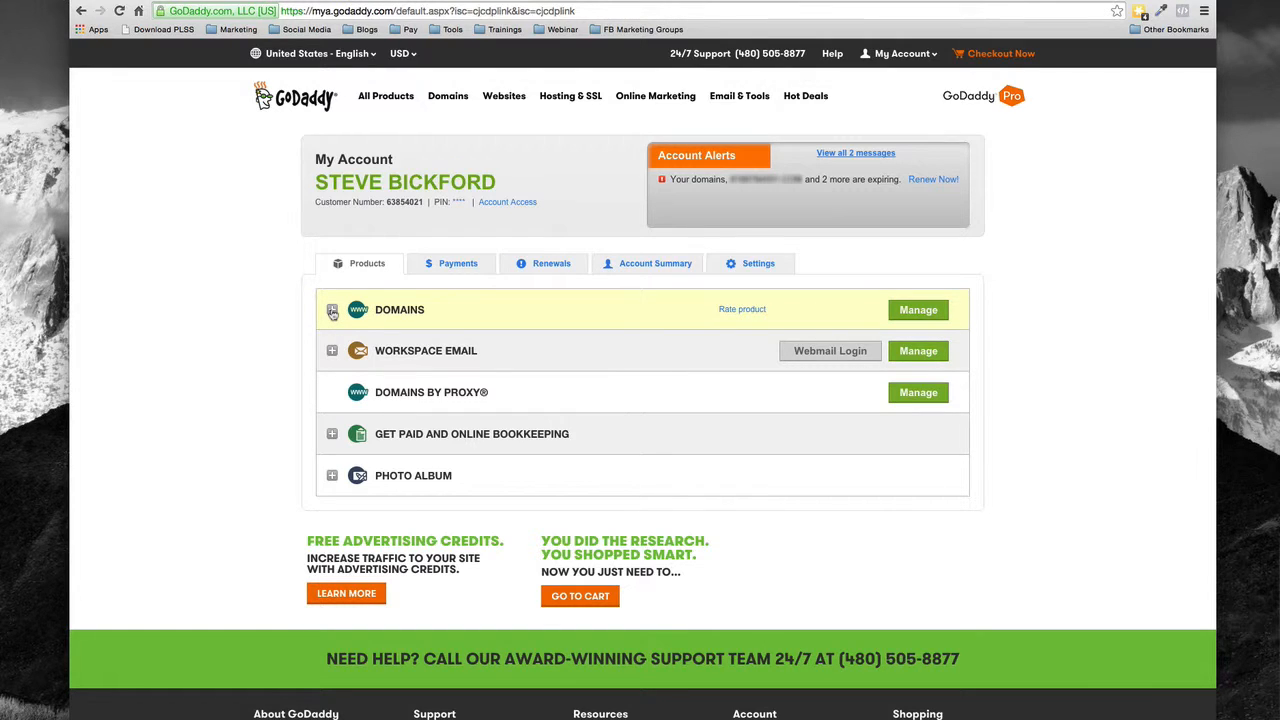
# - Expand DOMAINS and page to the next set of domains to reach promarketersuite.com
pyautogui.click(332, 311)
pyautogui.scroll(-5, 300, 260)
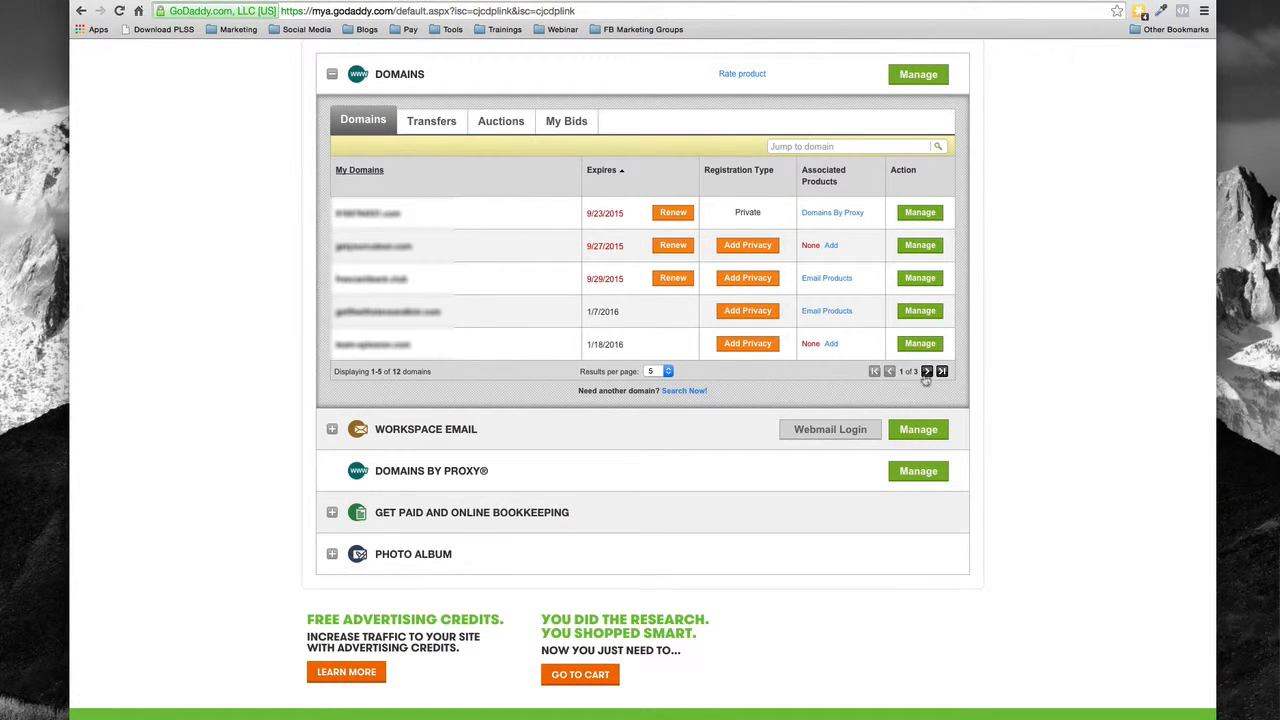
pyautogui.click(927, 371)
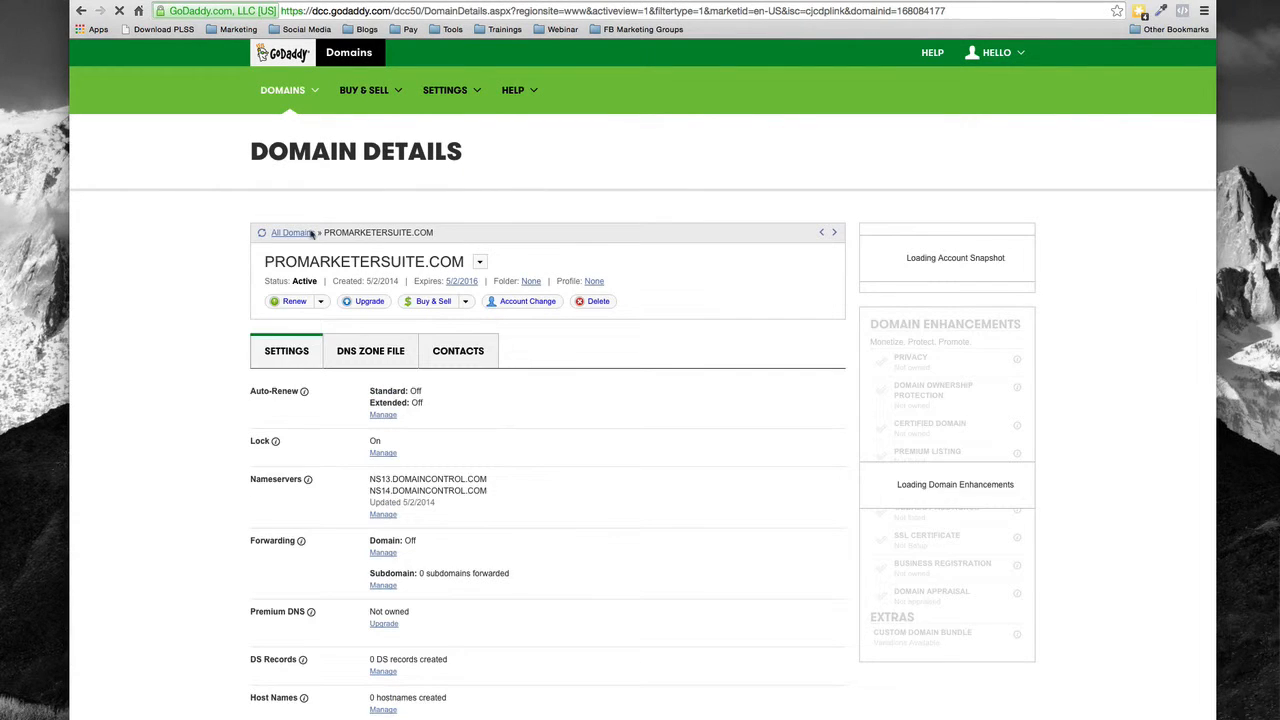
# - Select the PROMARKETERSUITE.COM domain name and open a new browser tab
pyautogui.moveTo(464, 261); pyautogui.dragTo(265, 262)
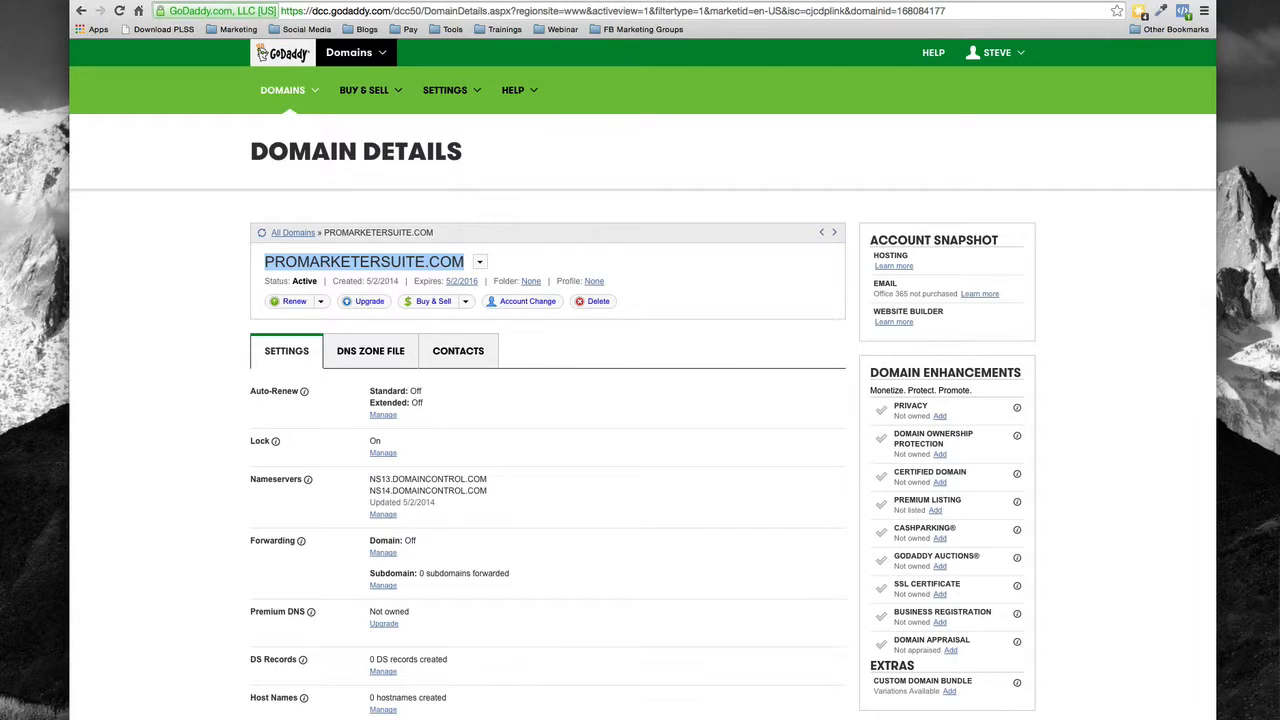
pyautogui.press('super+t')
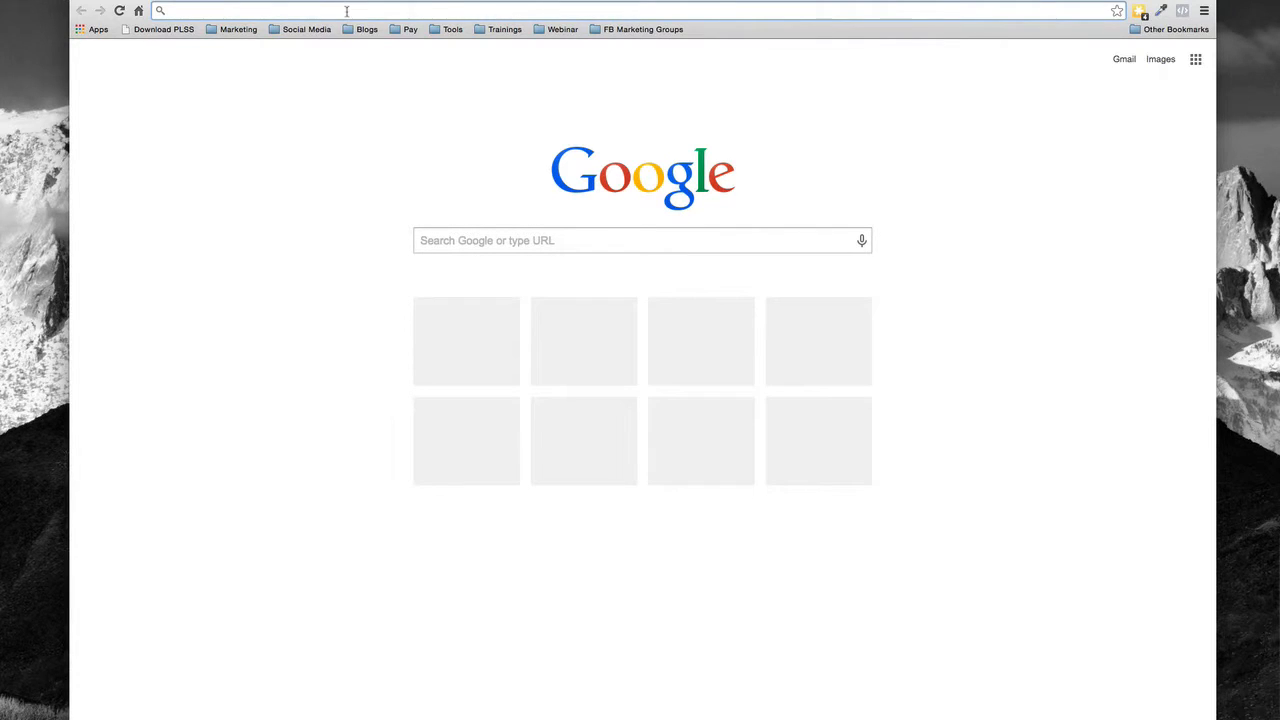
# - Visit promarketersuite.com in the new tab to see its parked GoDaddy page
pyautogui.write('promarketersuite.com')
pyautogui.press('Return')
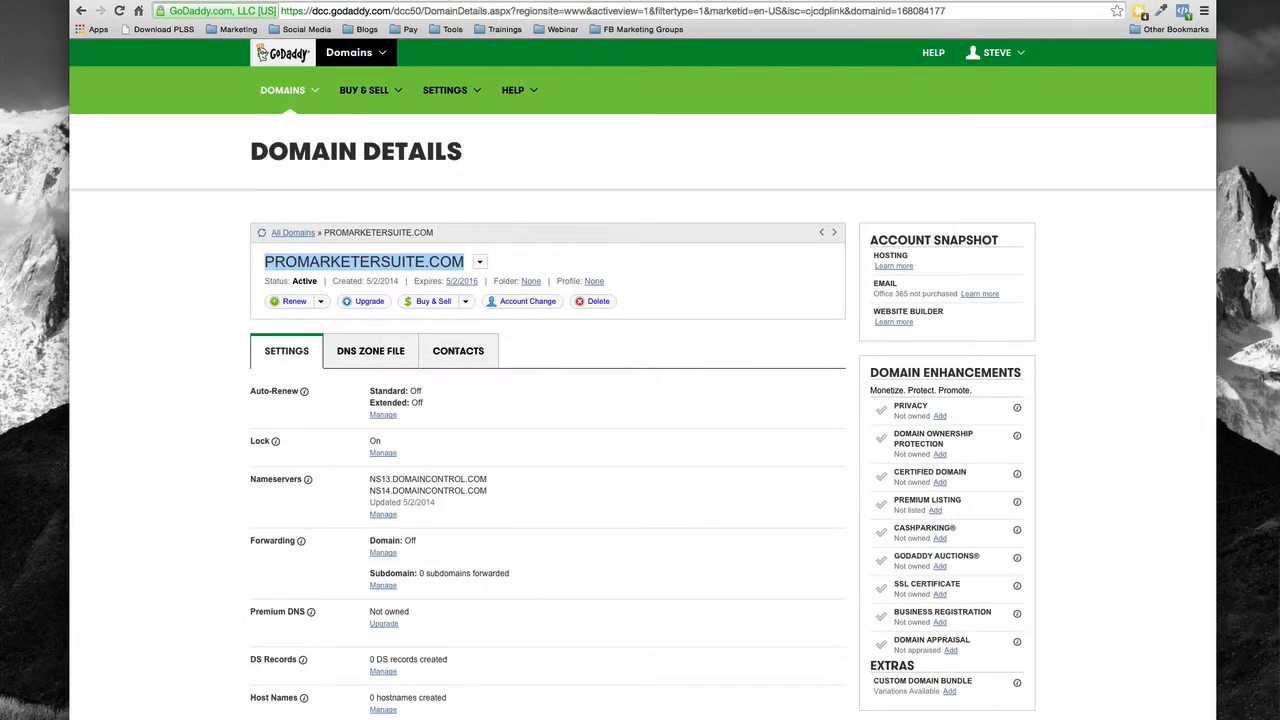
# - Return to the promarketersuite.com Domain Details page and highlight the domain name heading
pyautogui.click(201, 318)
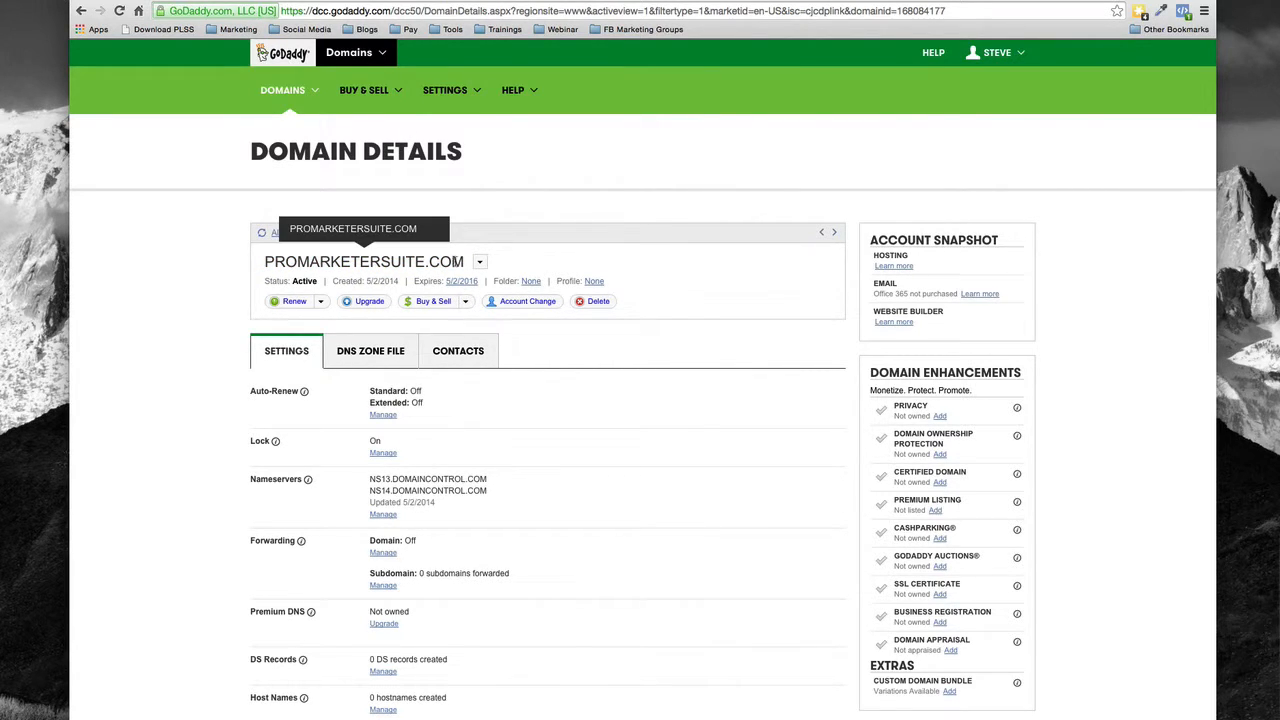
pyautogui.moveTo(463, 261); pyautogui.dragTo(265, 262)
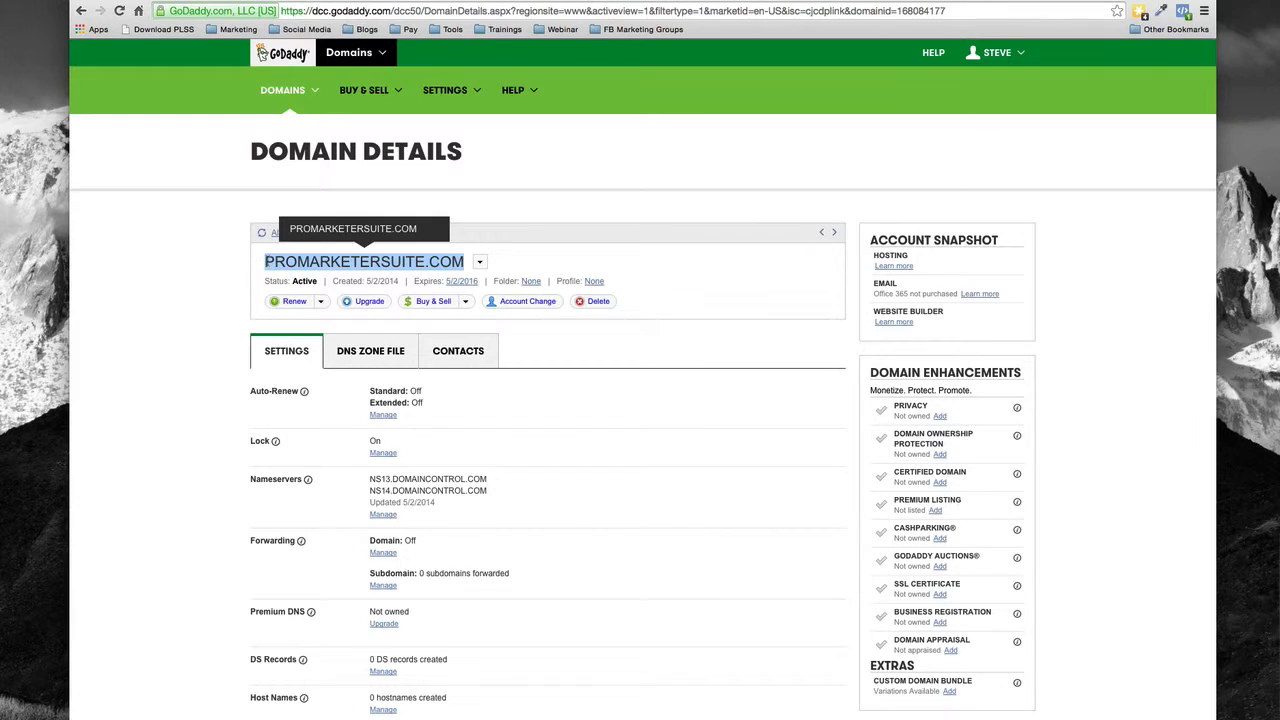
pyautogui.click(265, 262)
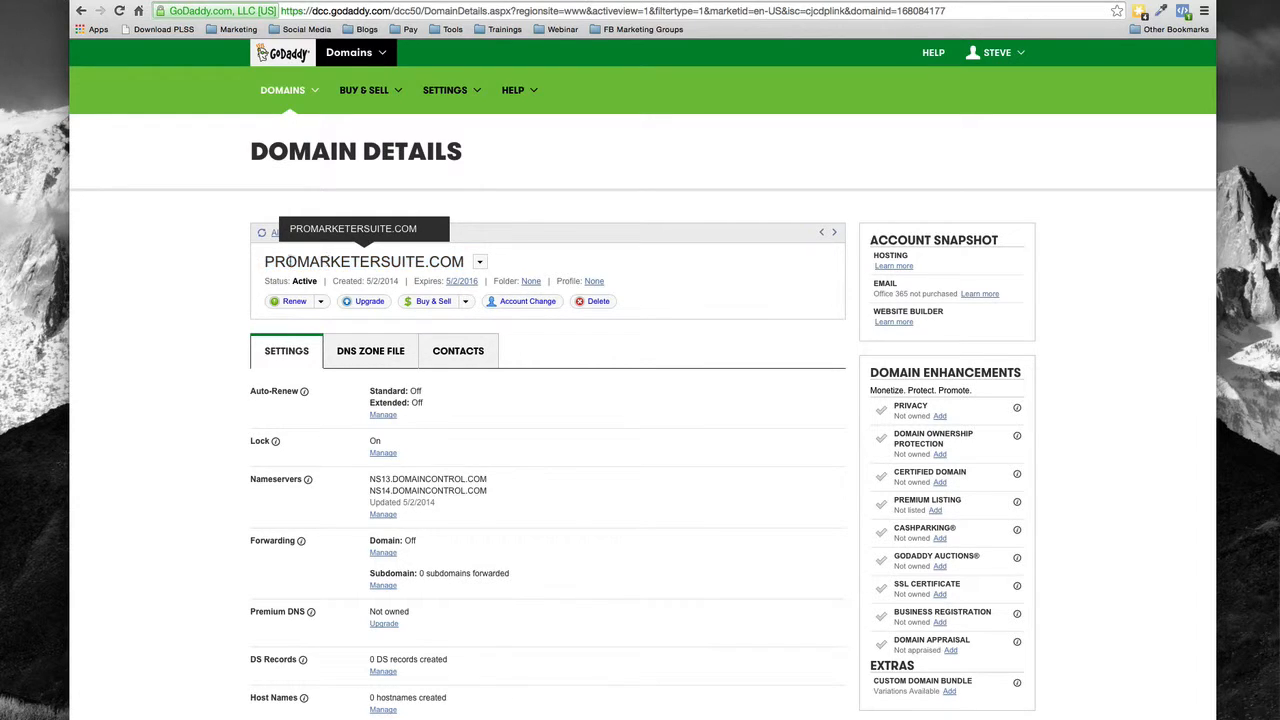
pyautogui.moveTo(464, 261); pyautogui.dragTo(265, 261)
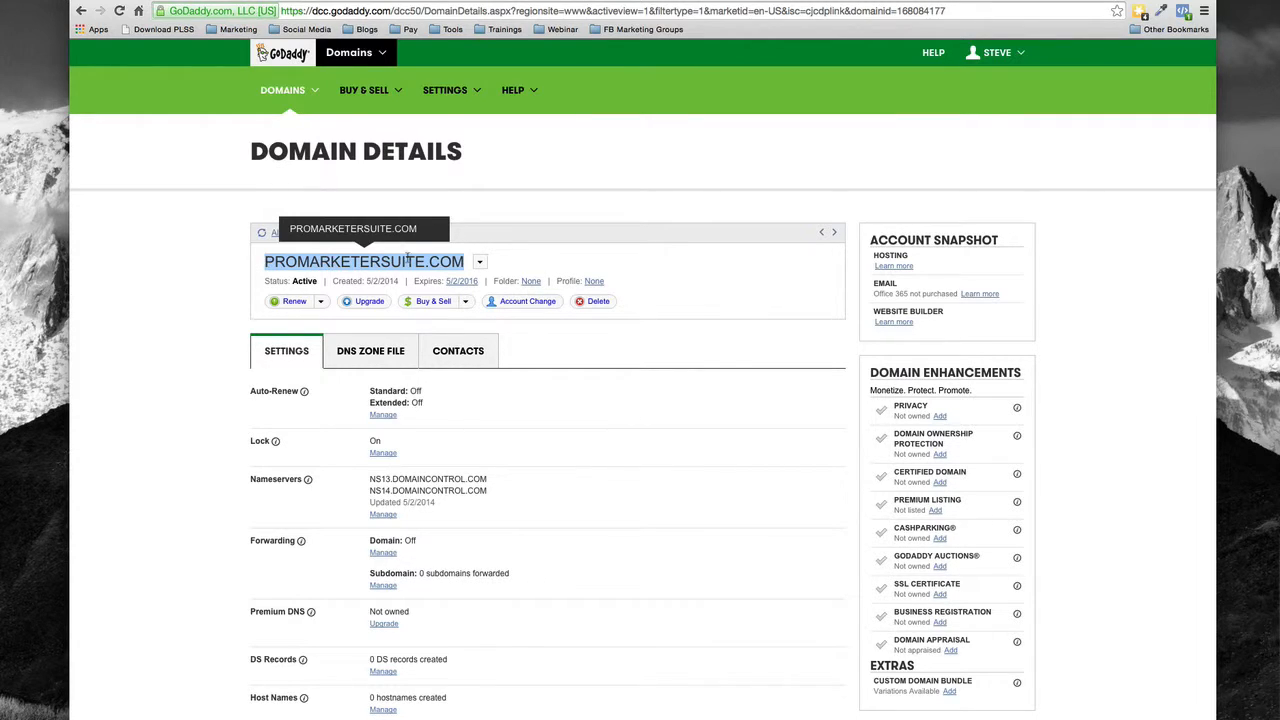
pyautogui.click(404, 260)
pyautogui.moveTo(464, 261); pyautogui.dragTo(265, 262)
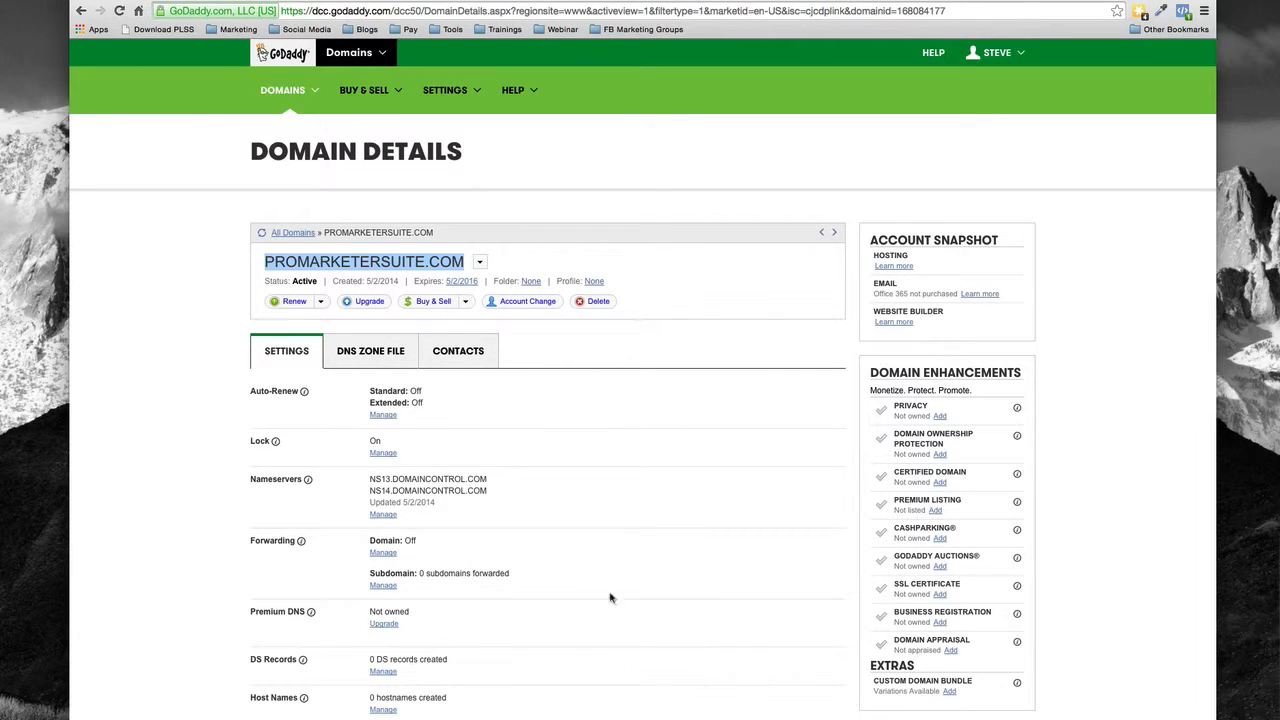
# - Open the Forwarding settings and start adding a new forward for promarketersuite.com
pyautogui.click(384, 553)
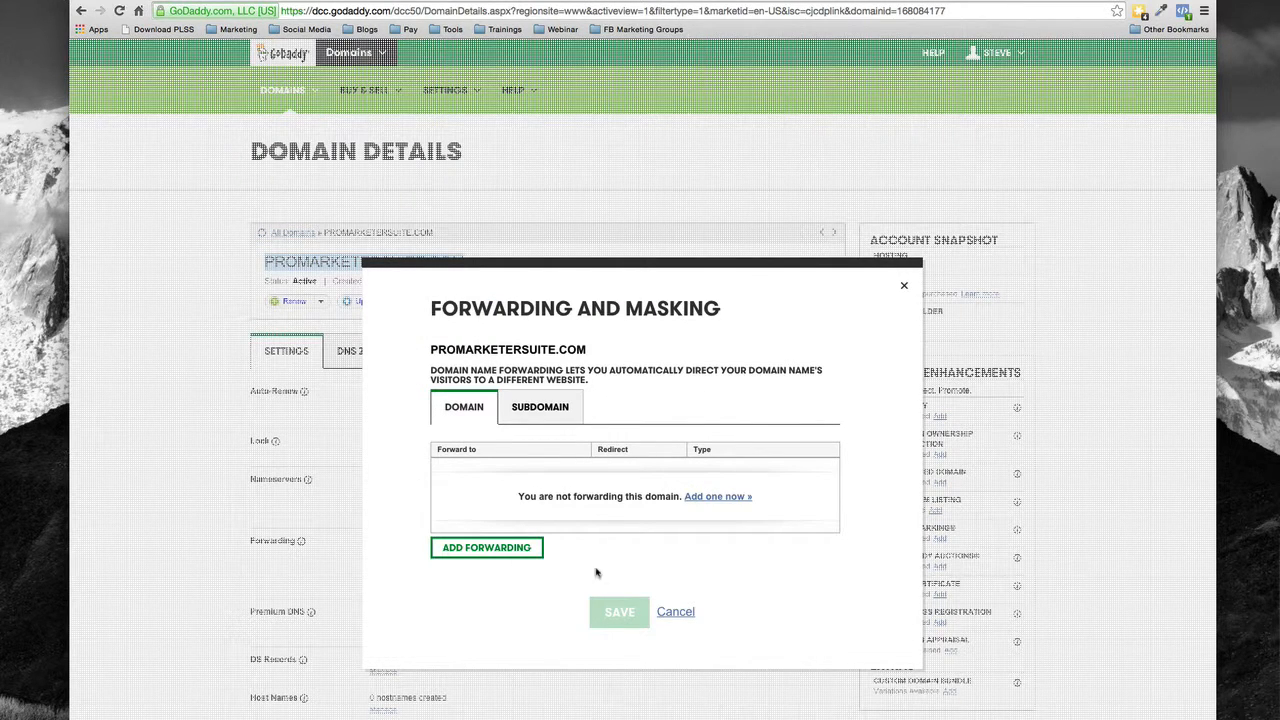
pyautogui.click(720, 498)
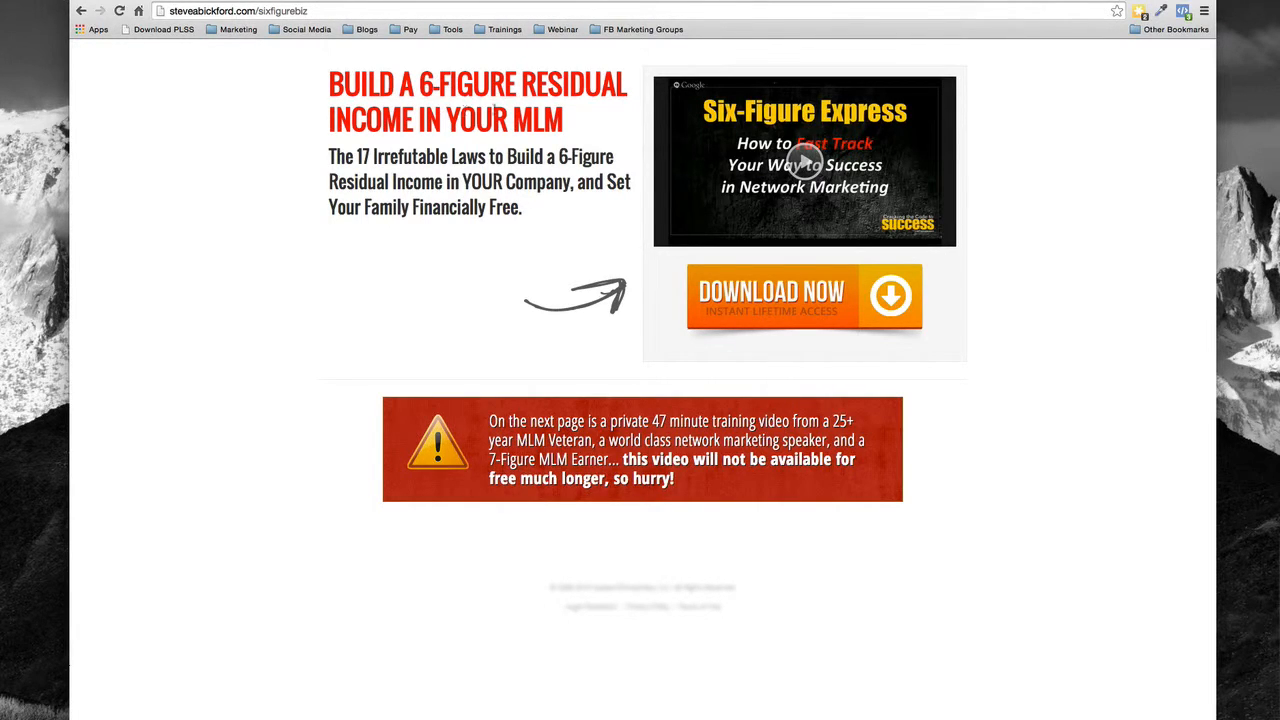
# - Select the sixfigurebiz landing page URL, then focus GoDaddy's empty Forward To field
pyautogui.click(329, 15)
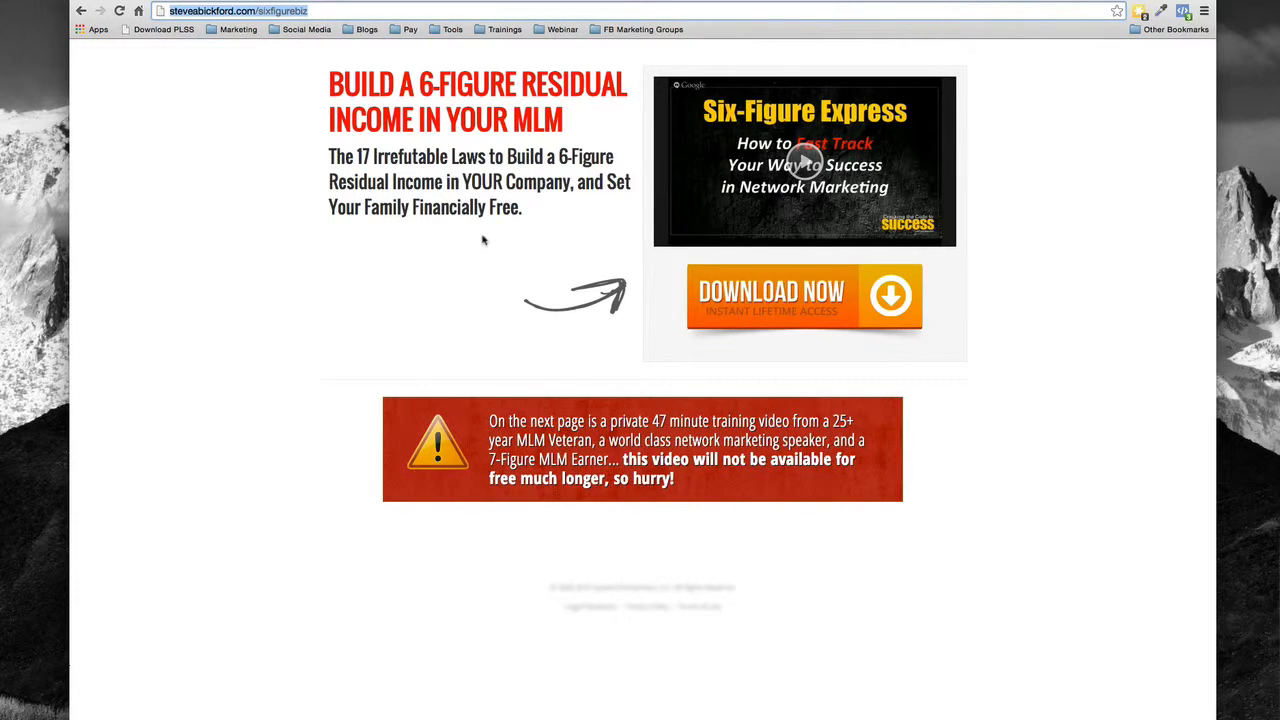
pyautogui.moveTo(465, 181); pyautogui.dragTo(573, 182)
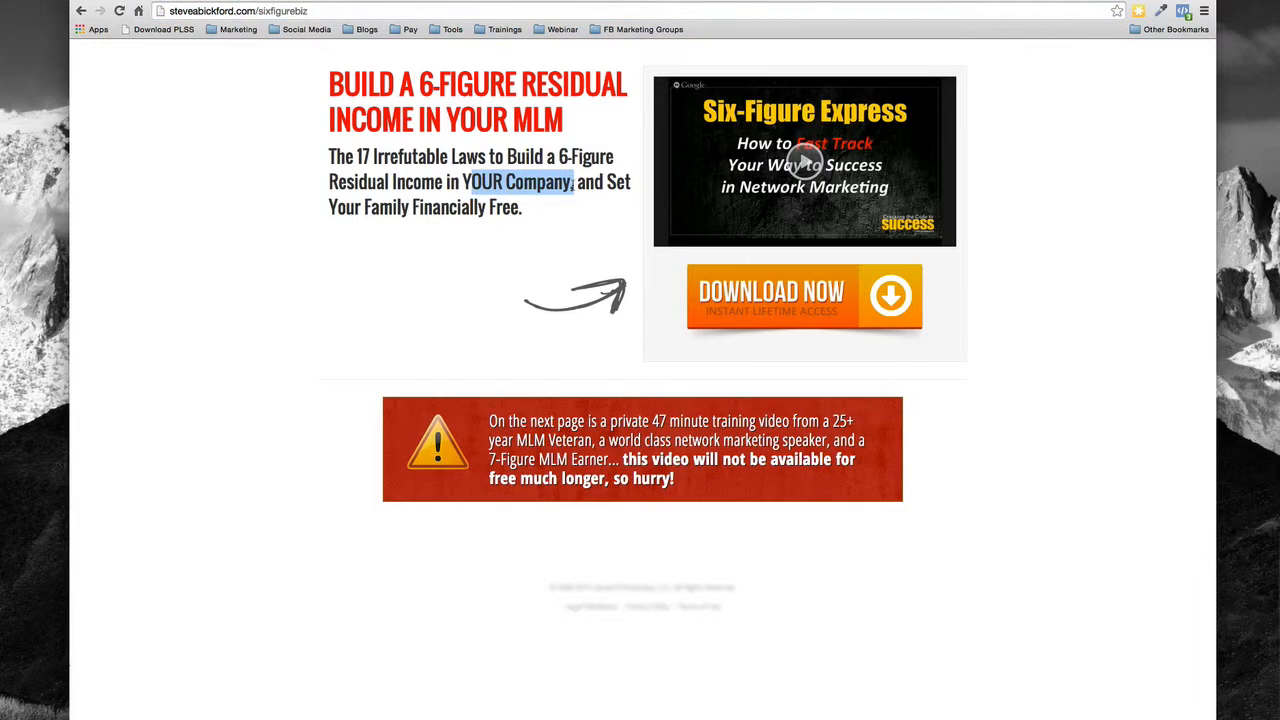
pyautogui.click(345, 13)
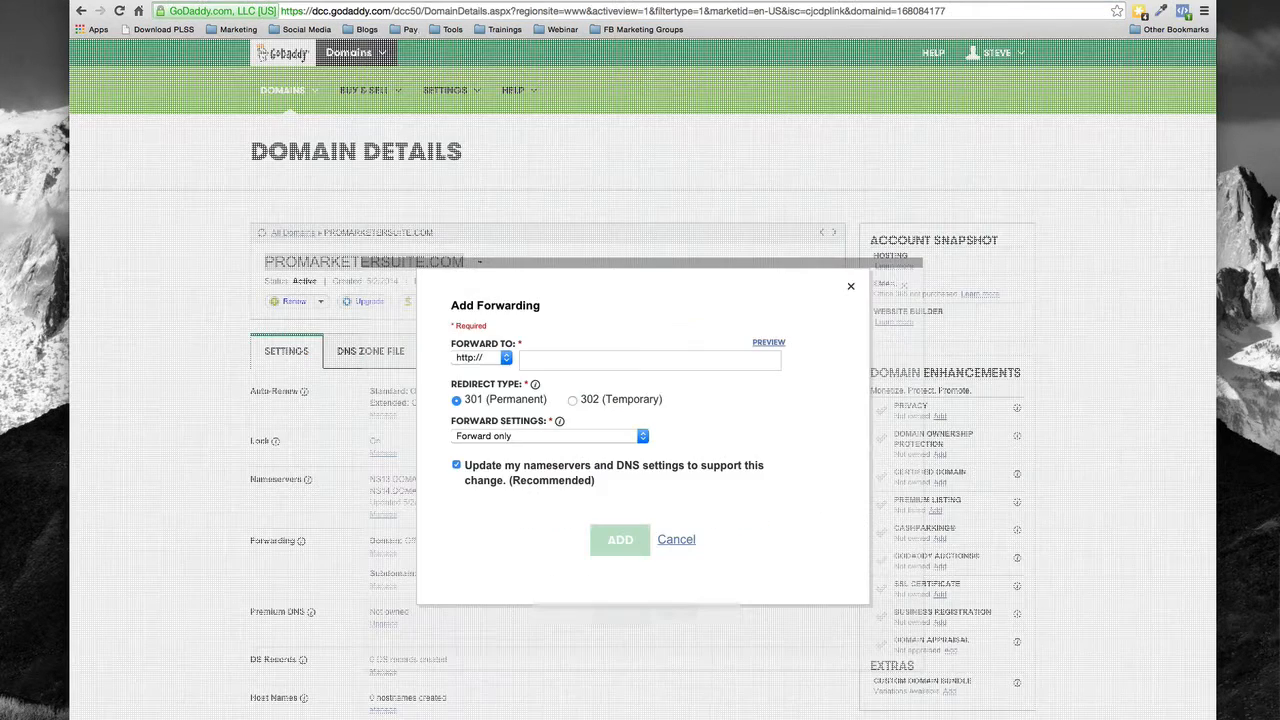
pyautogui.click(543, 361)
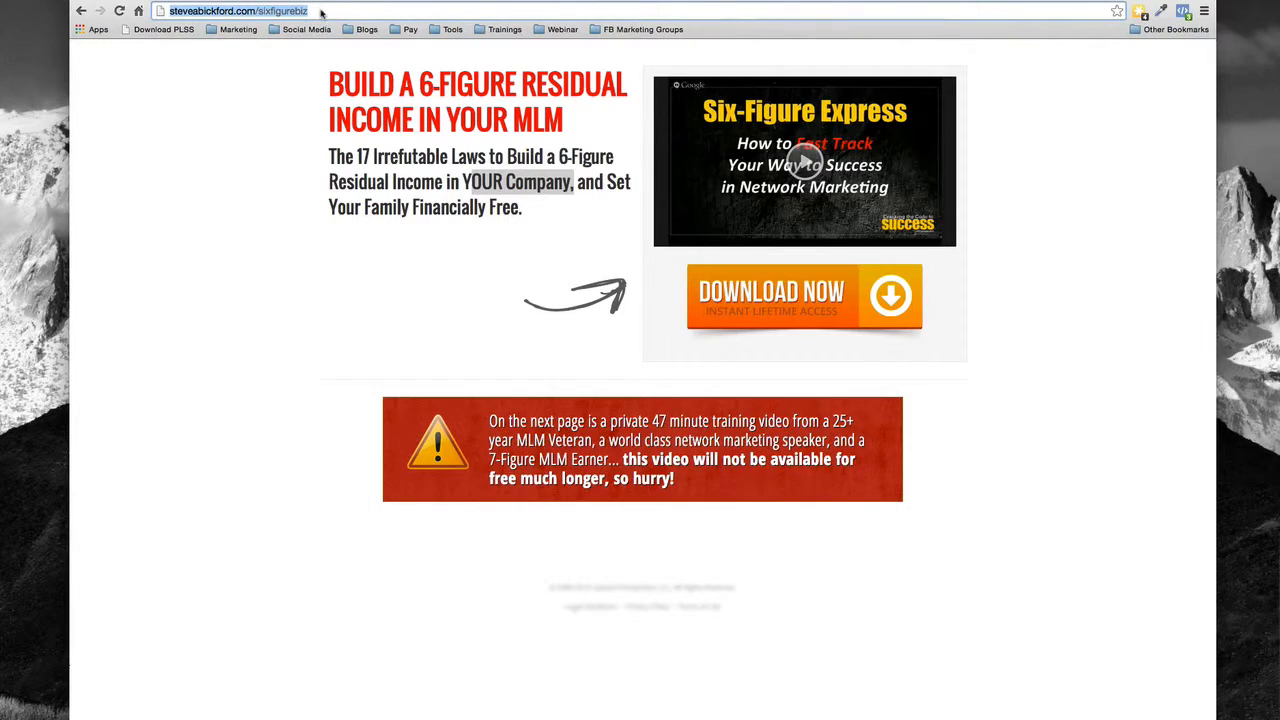
# - Copy the steveabickford.com/sixfigurebiz URL from Chrome's address bar
pyautogui.rightClick(320, 11)
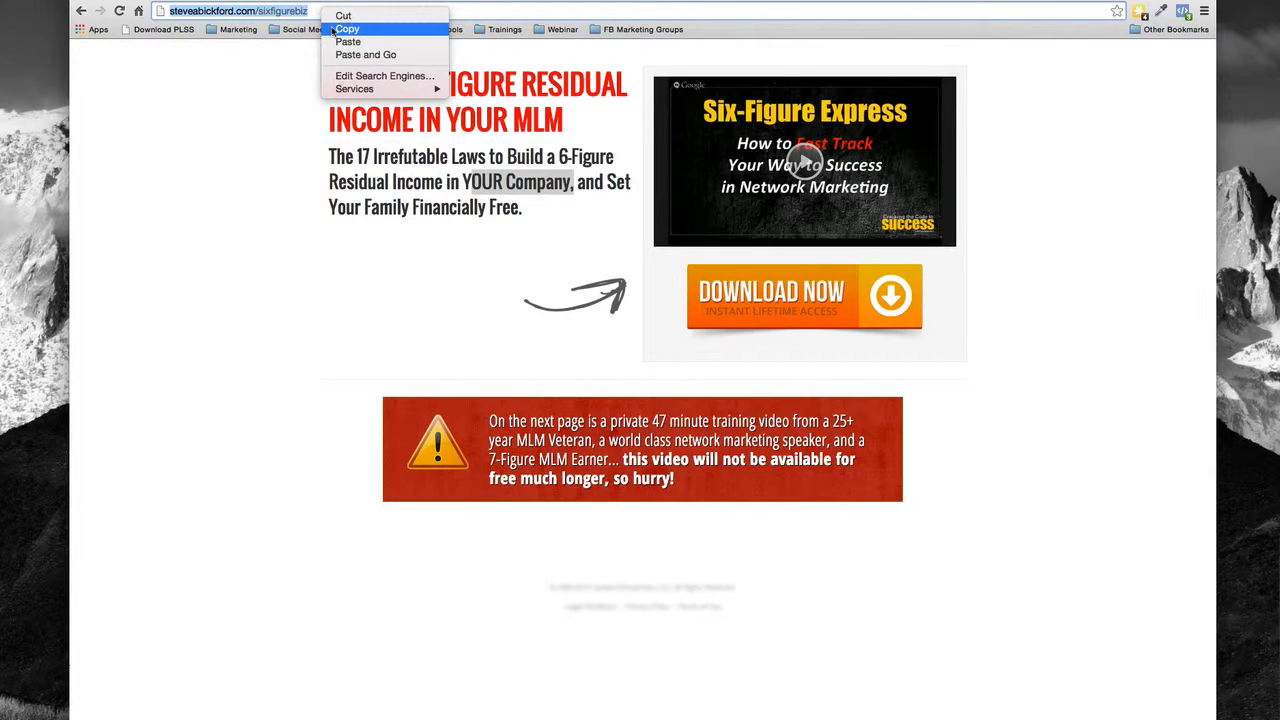
pyautogui.click(334, 29)
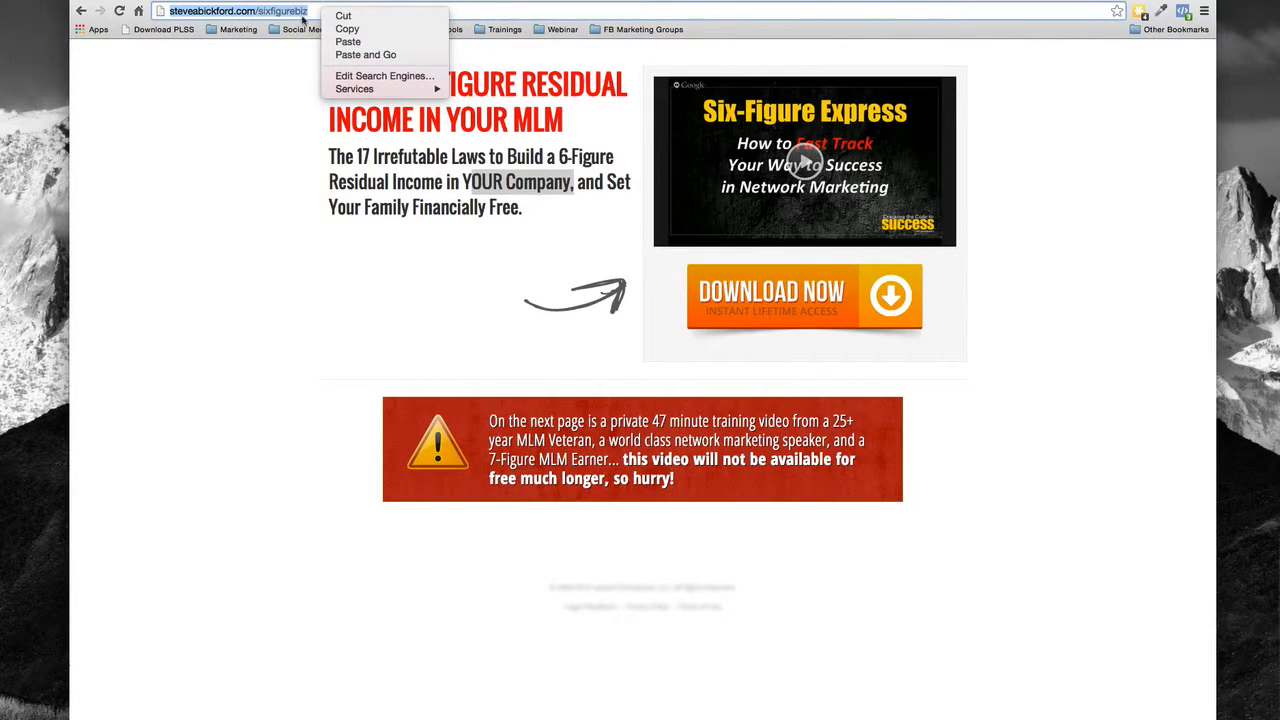
pyautogui.rightClick(314, 10)
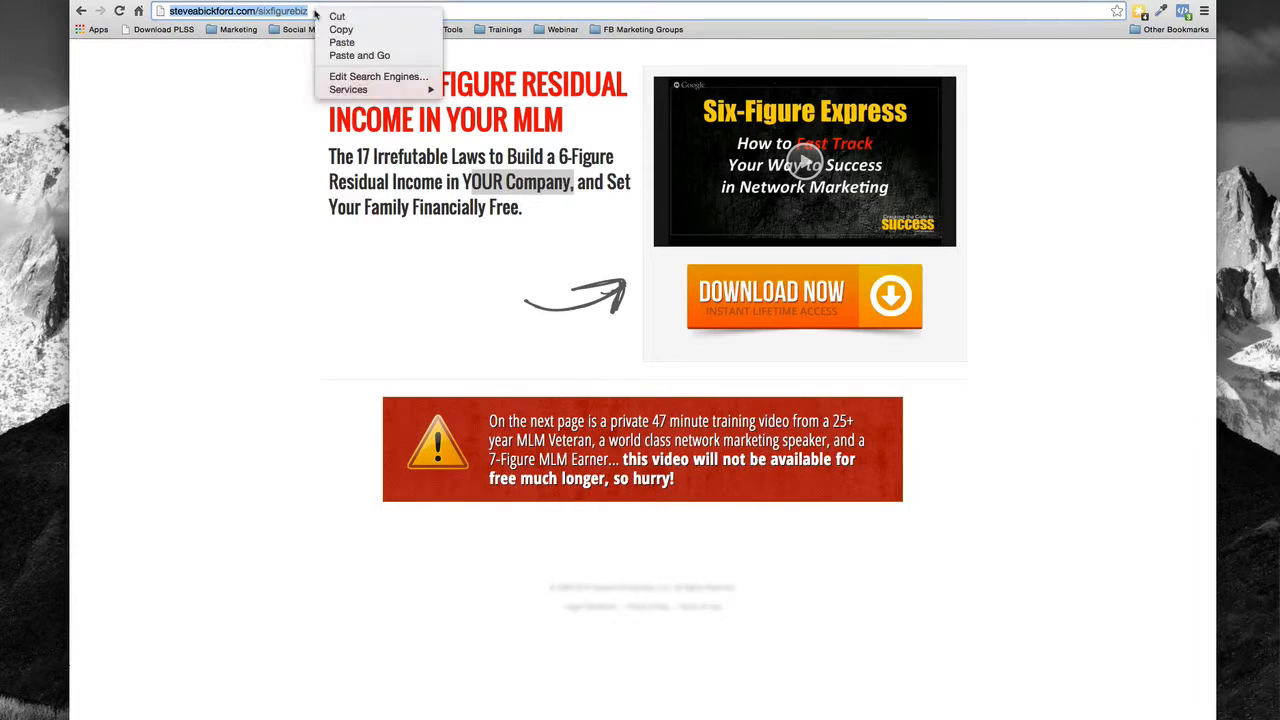
pyautogui.click(334, 30)
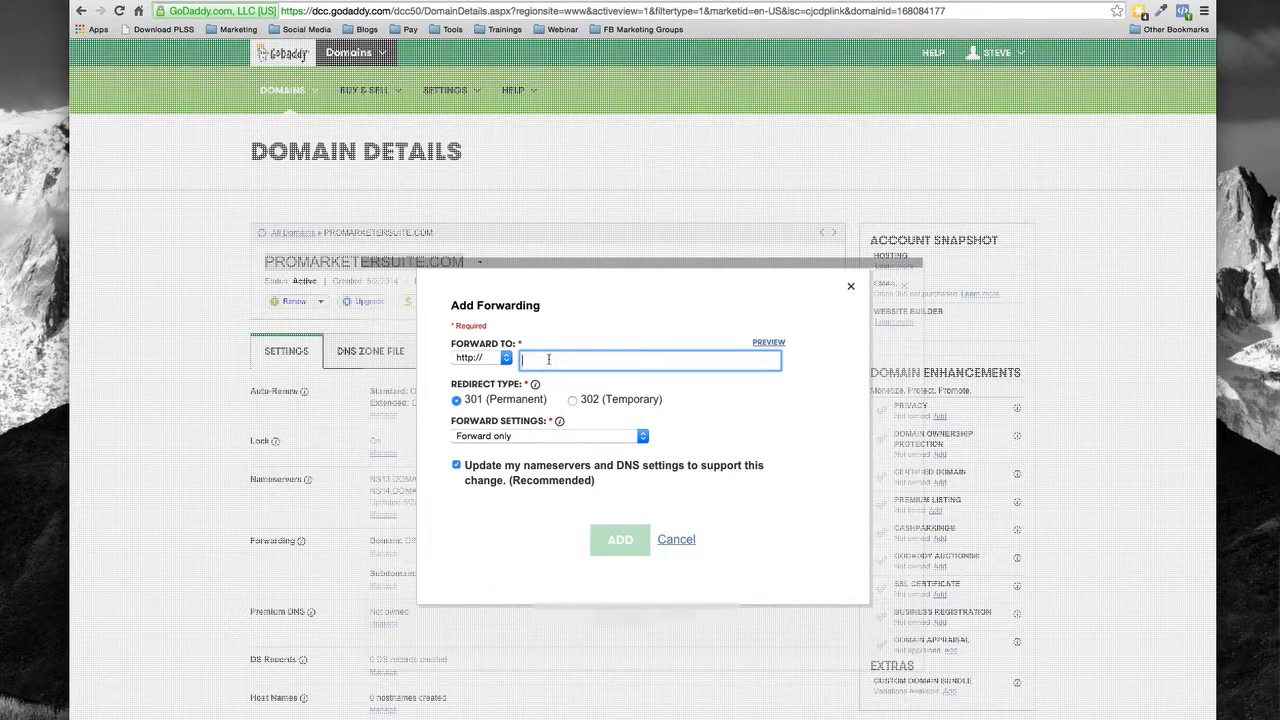
pyautogui.rightClick(548, 364)
pyautogui.click(588, 427)
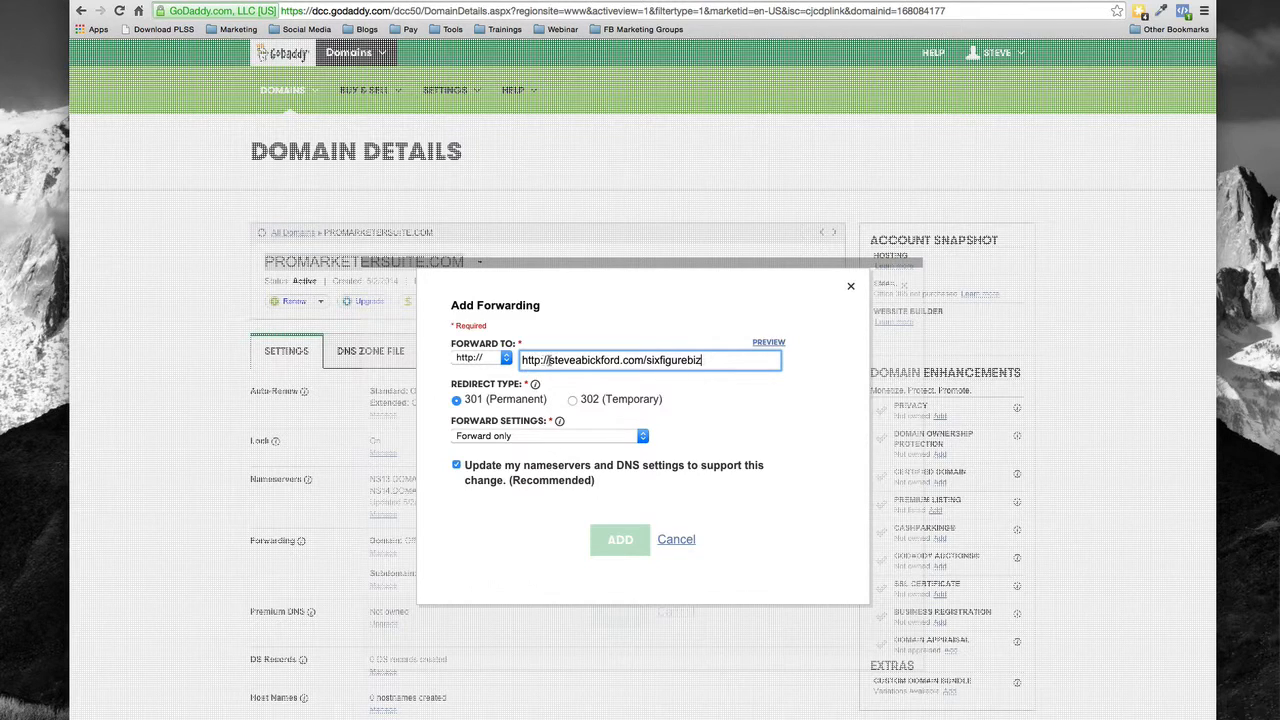
pyautogui.moveTo(548, 360); pyautogui.dragTo(500, 365)
pyautogui.press('BackSpace')
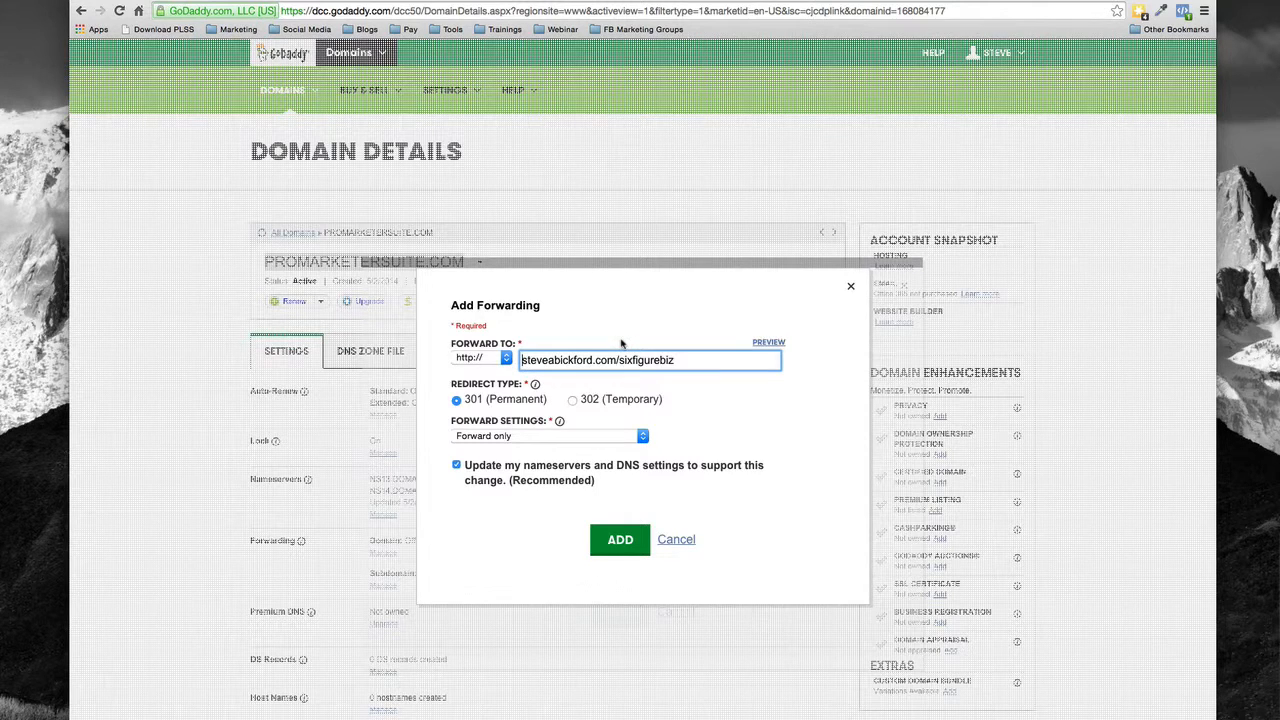
pyautogui.click(774, 346)
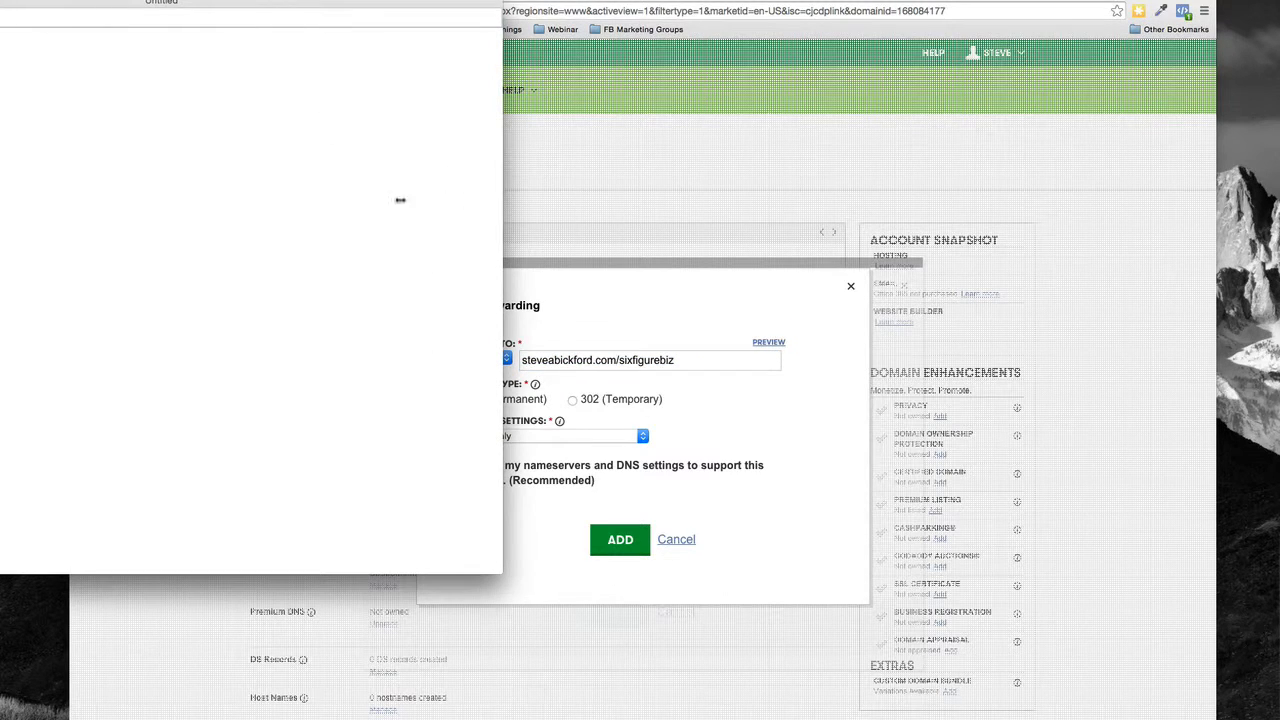
pyautogui.moveTo(200, 3); pyautogui.dragTo(655, 108)
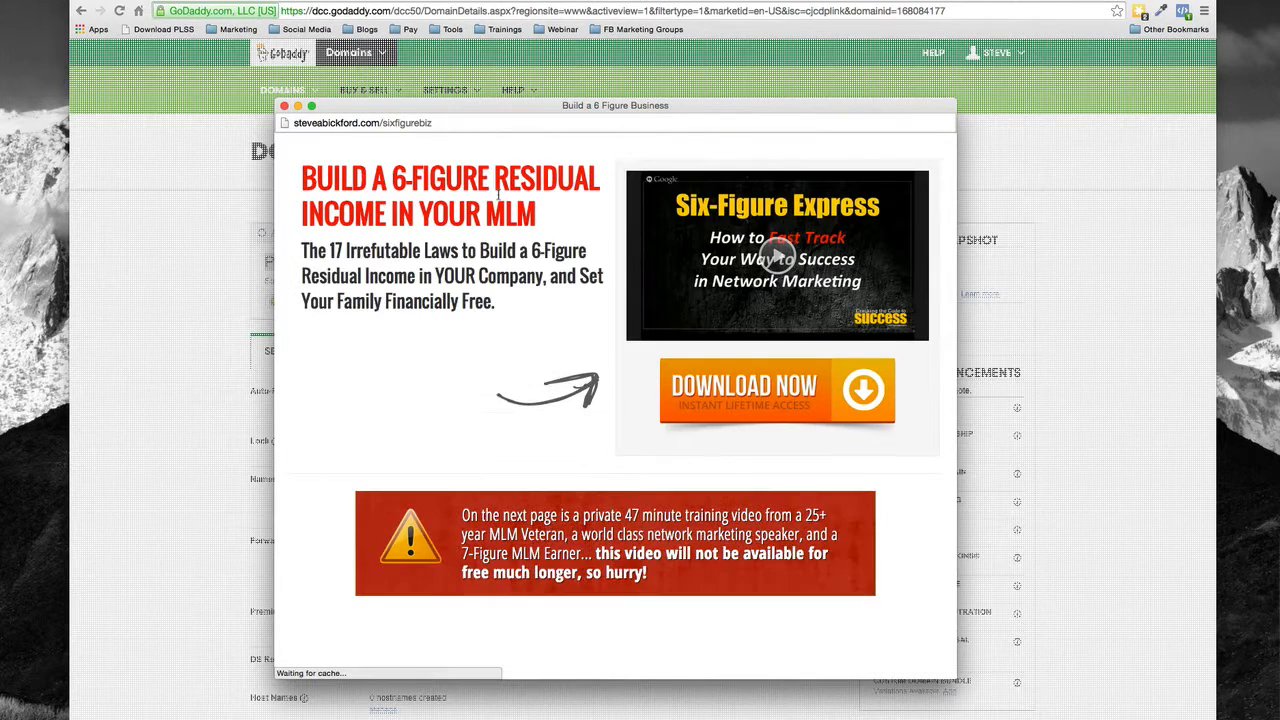
pyautogui.click(284, 106)
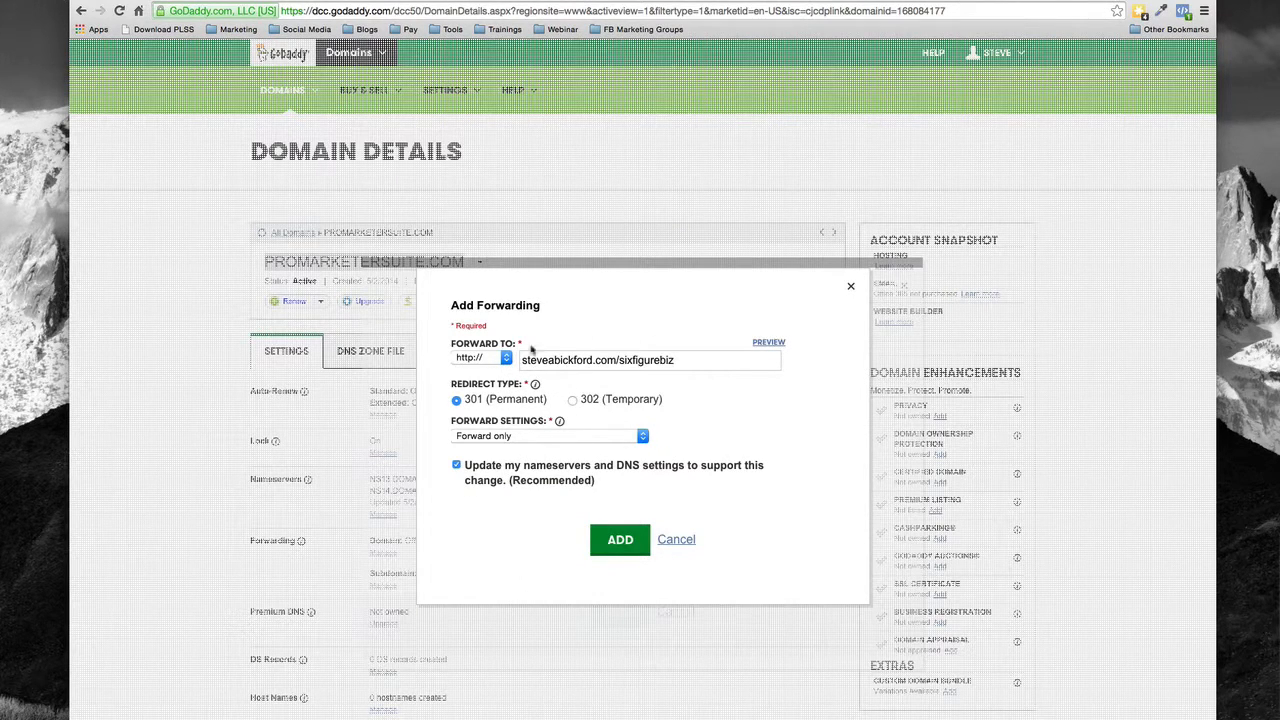
# - Keep Forward only and 301 (Permanent), then add the forward to steveabickford.com/sixfigurebiz
pyautogui.click(645, 437)
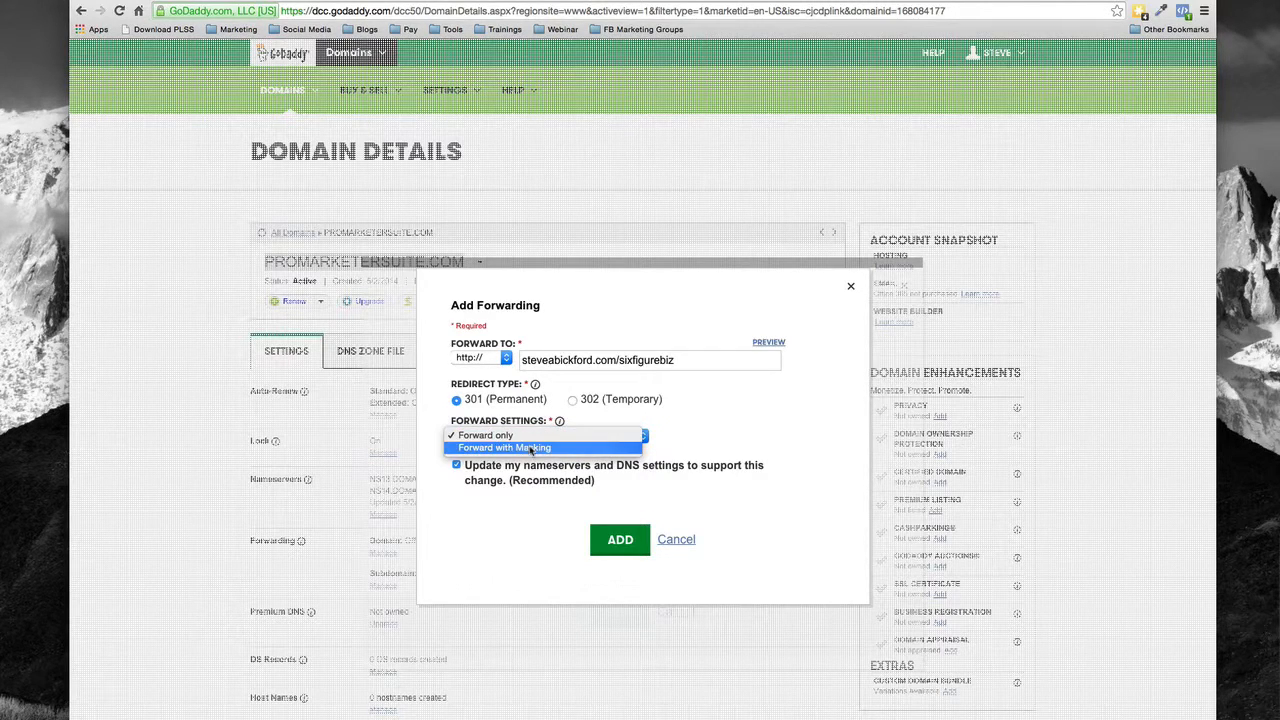
pyautogui.click(718, 420)
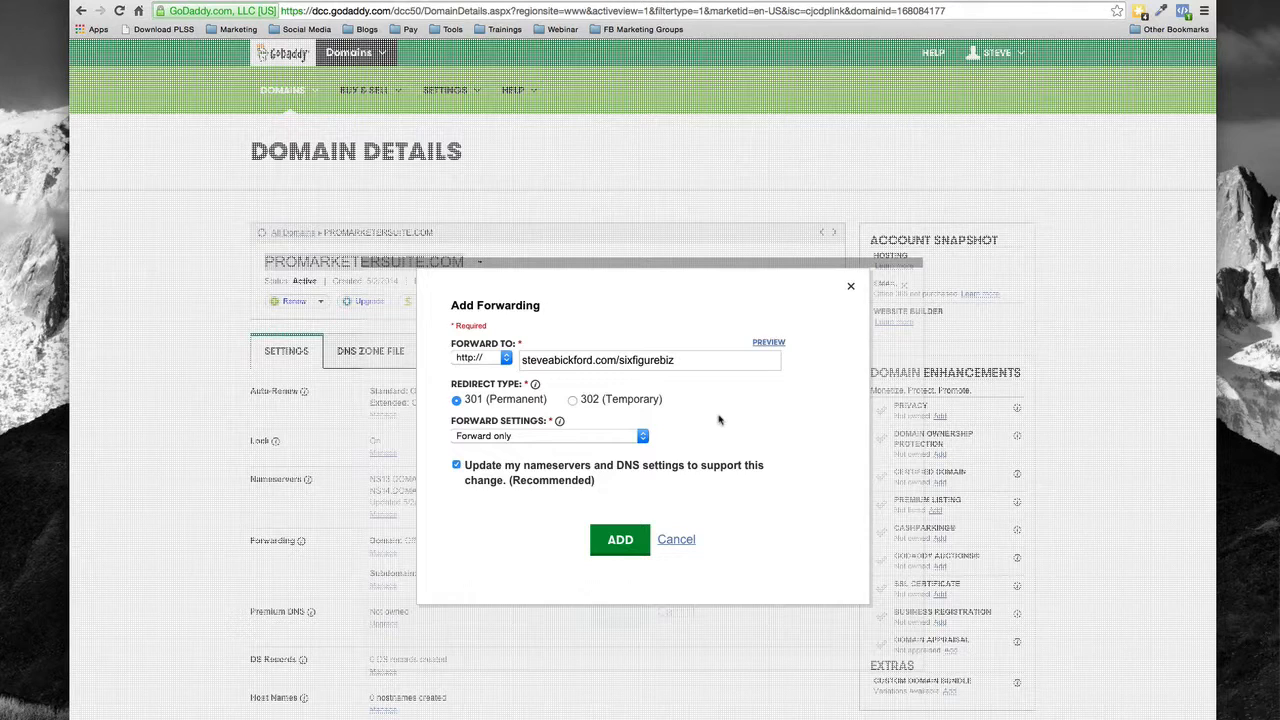
pyautogui.click(643, 437)
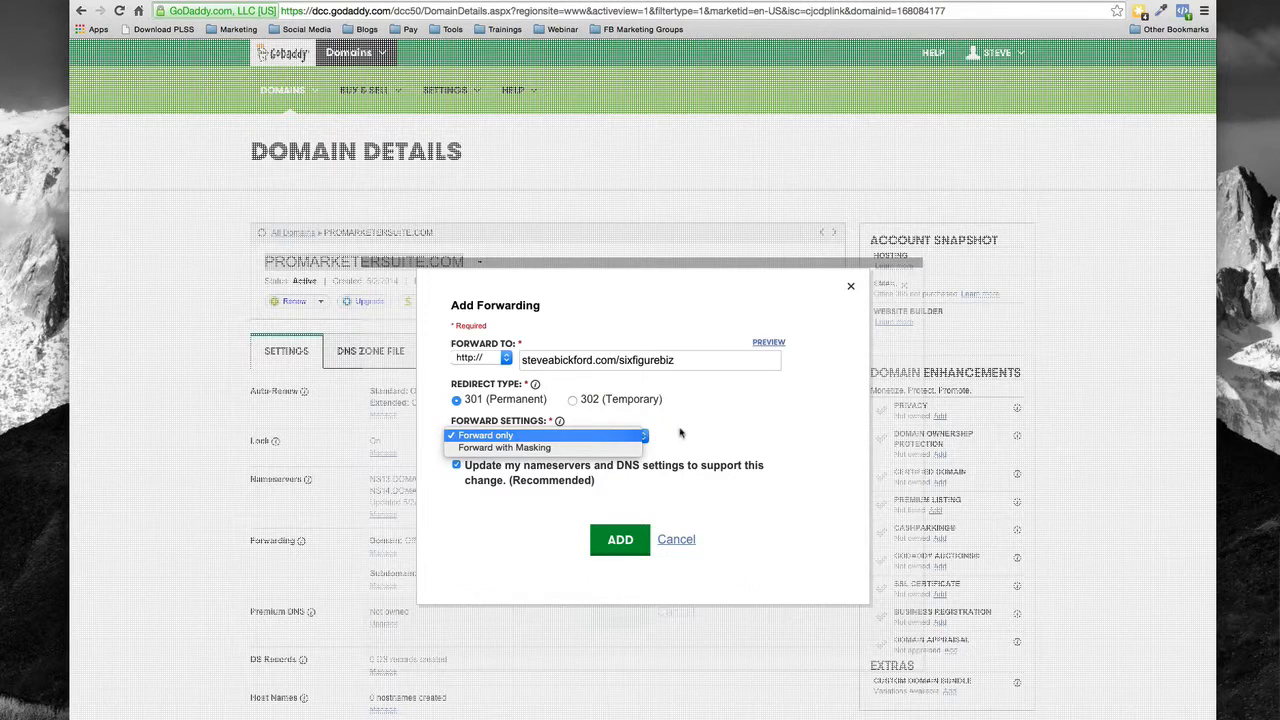
pyautogui.click(680, 433)
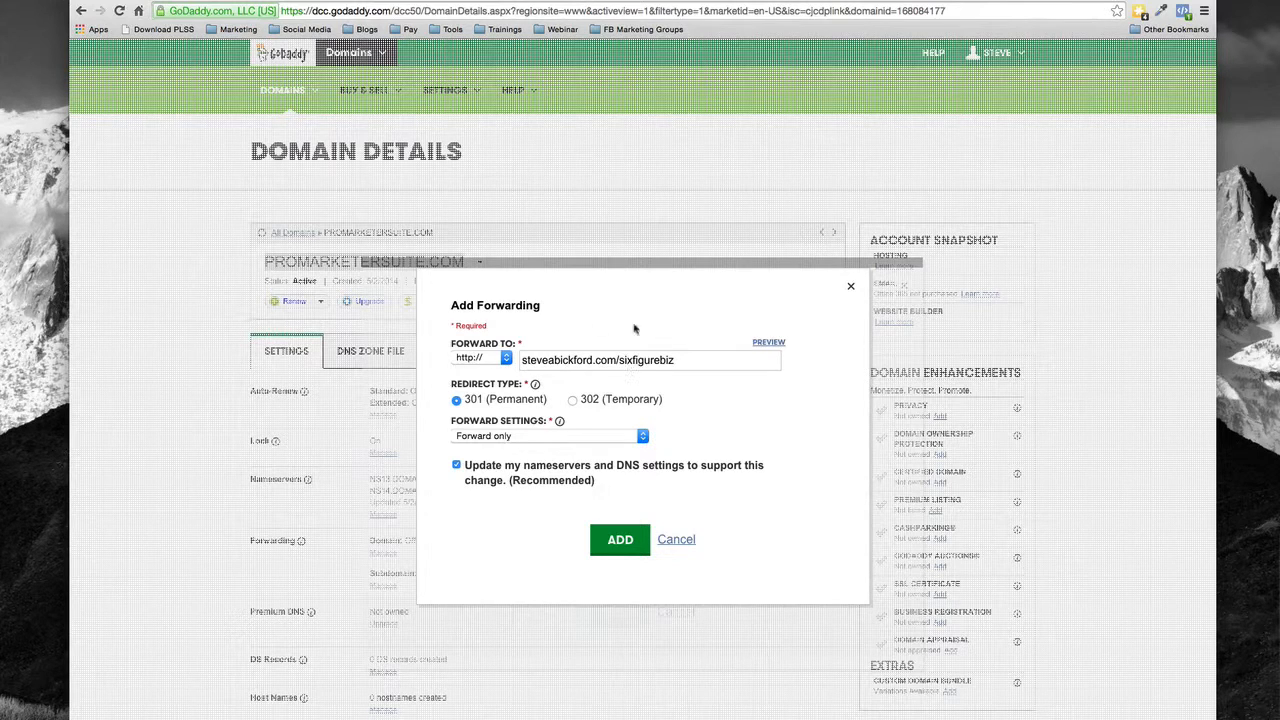
pyautogui.moveTo(682, 364); pyautogui.dragTo(513, 362)
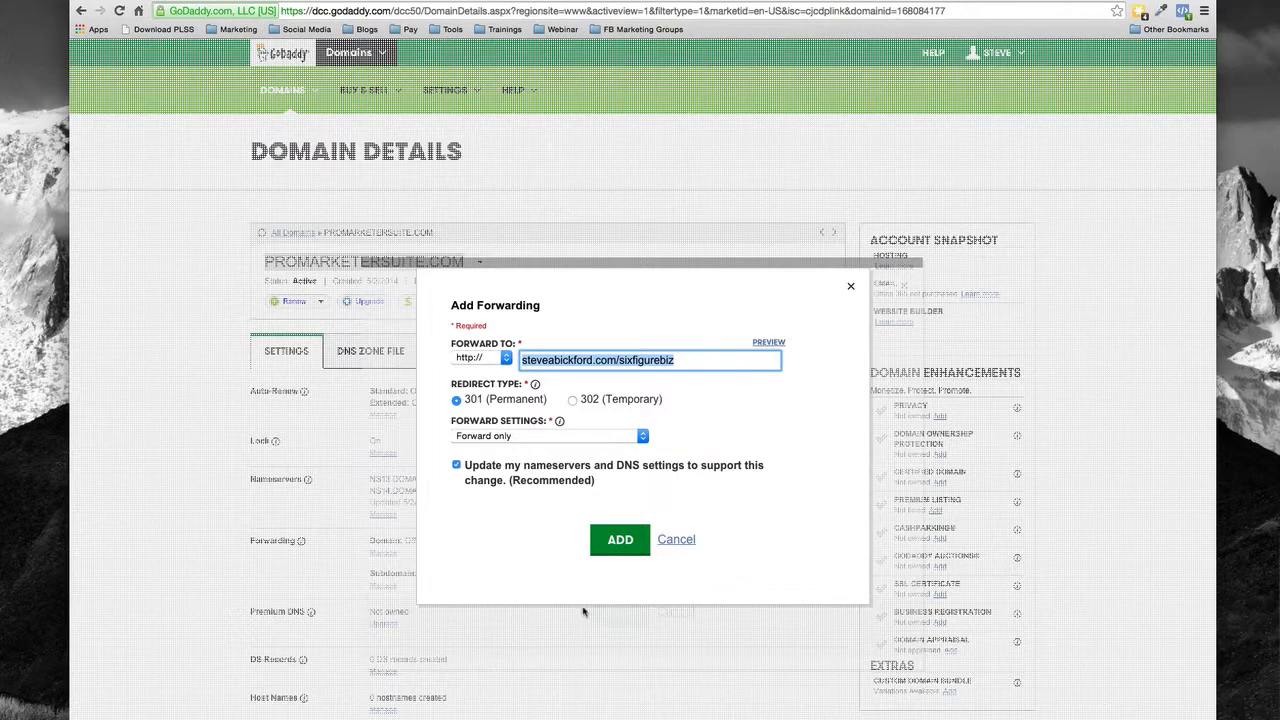
pyautogui.click(617, 547)
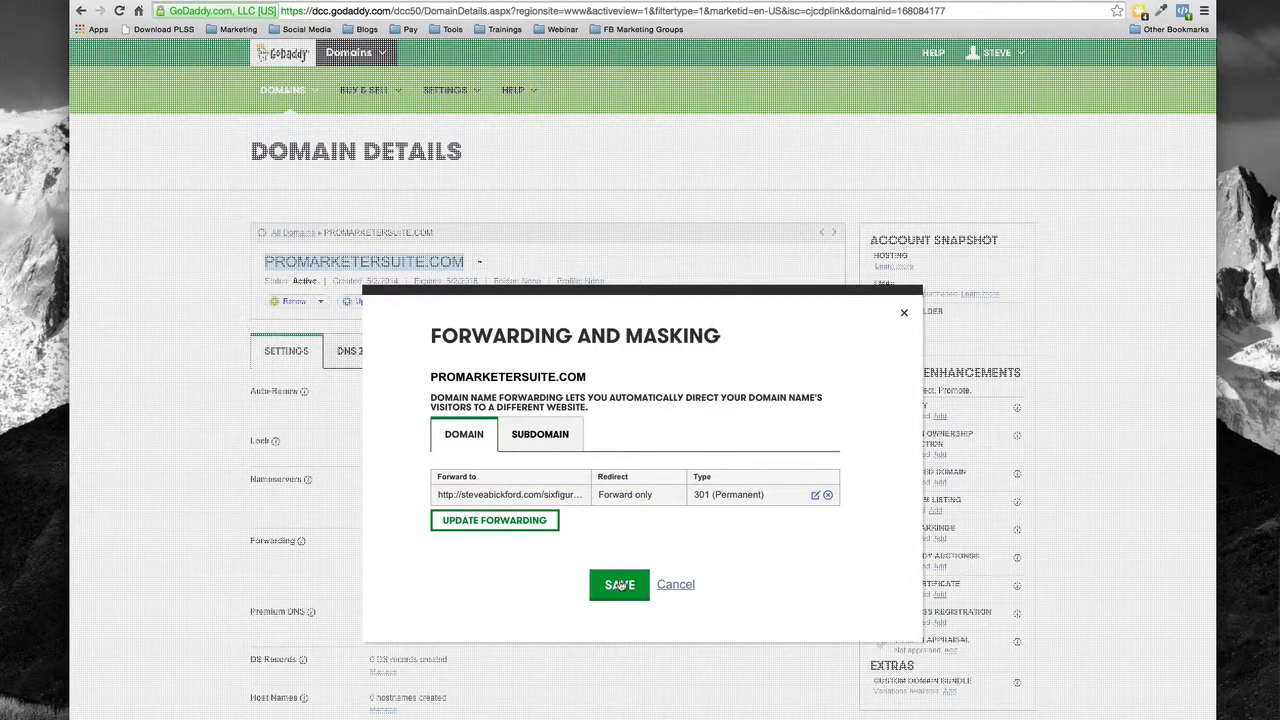
# - Save the domain forwarding, dismiss the submitted notice, and reload the Domain Details page
pyautogui.moveTo(438, 494); pyautogui.dragTo(600, 494)
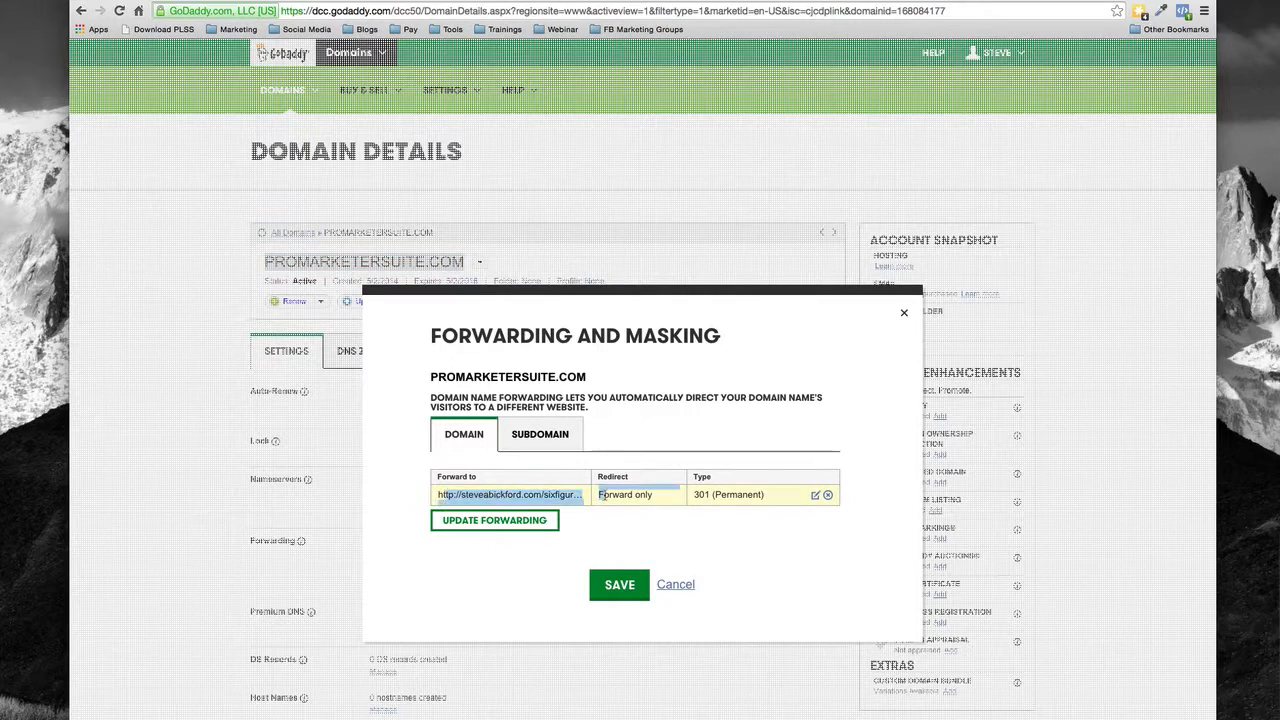
pyautogui.click(619, 584)
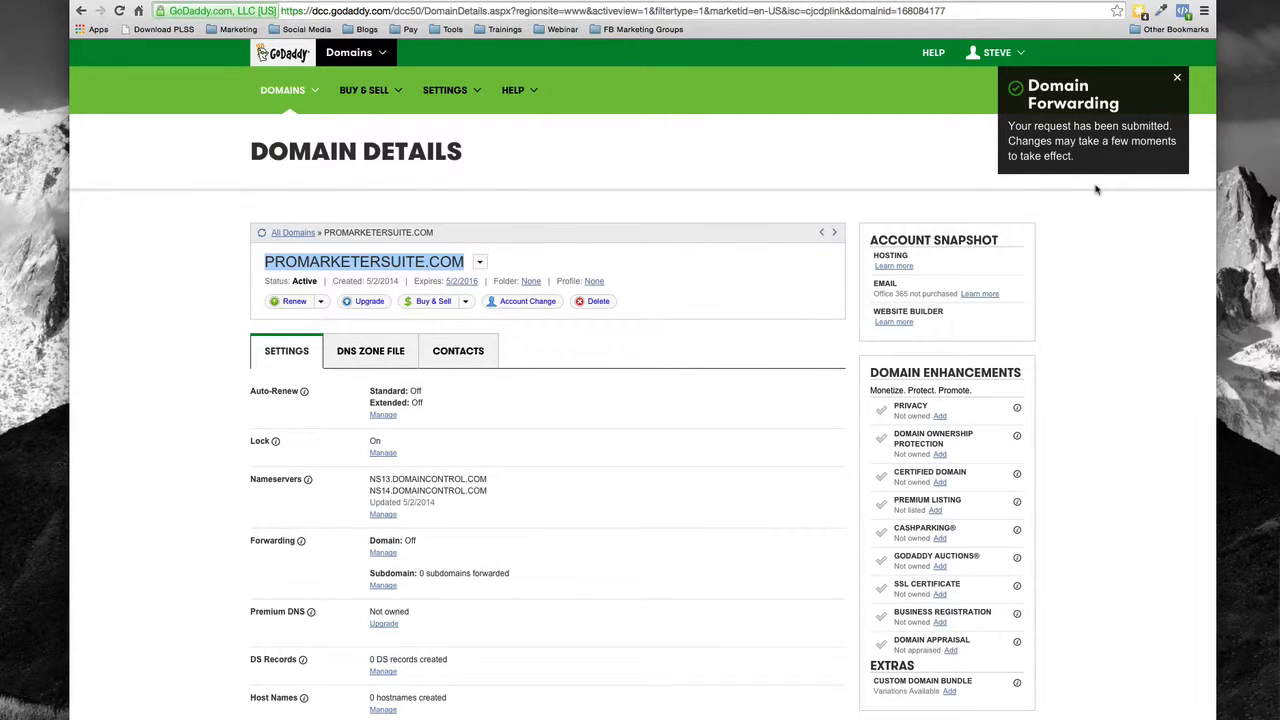
pyautogui.click(1177, 80)
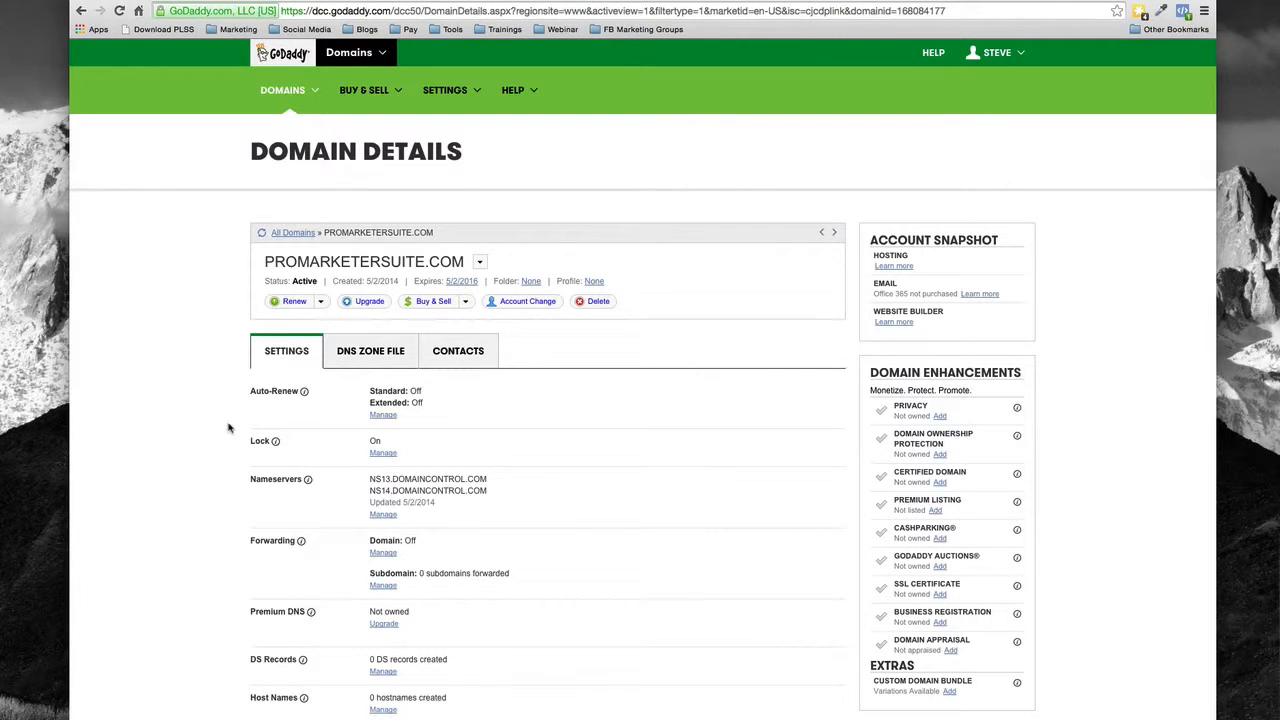
pyautogui.click(119, 11)
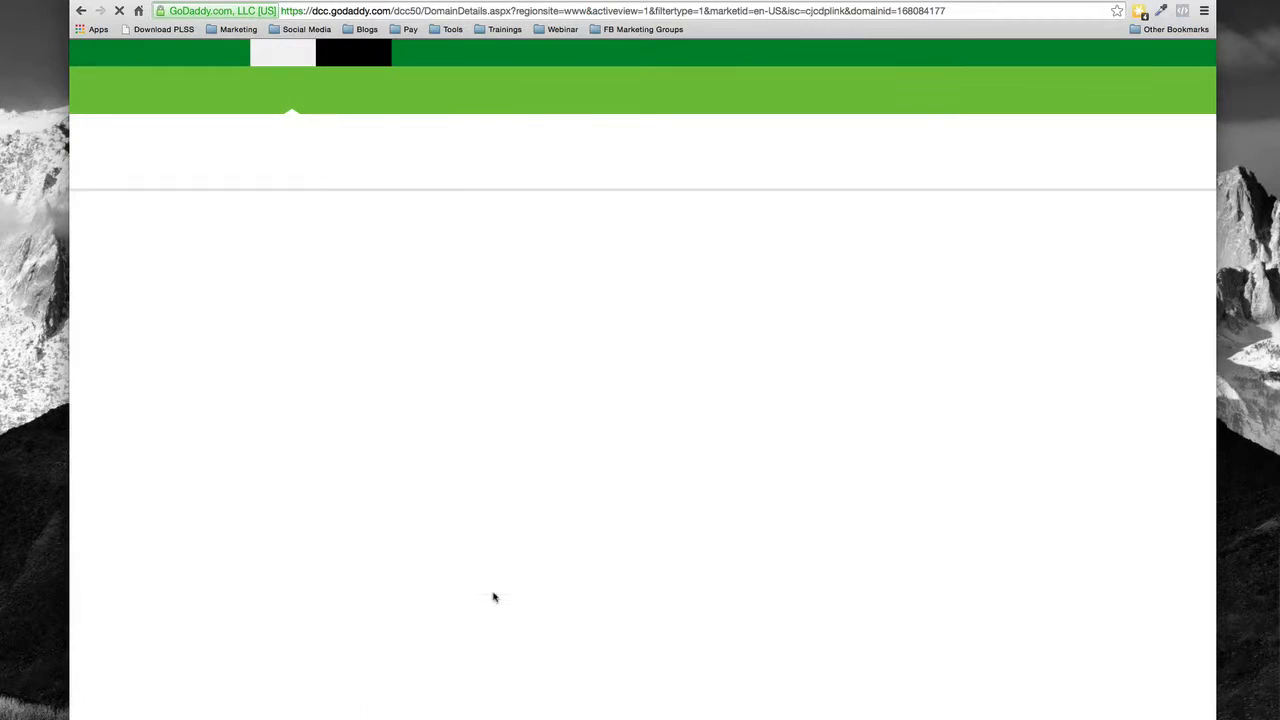
pyautogui.moveTo(595, 545); pyautogui.dragTo(405, 543)
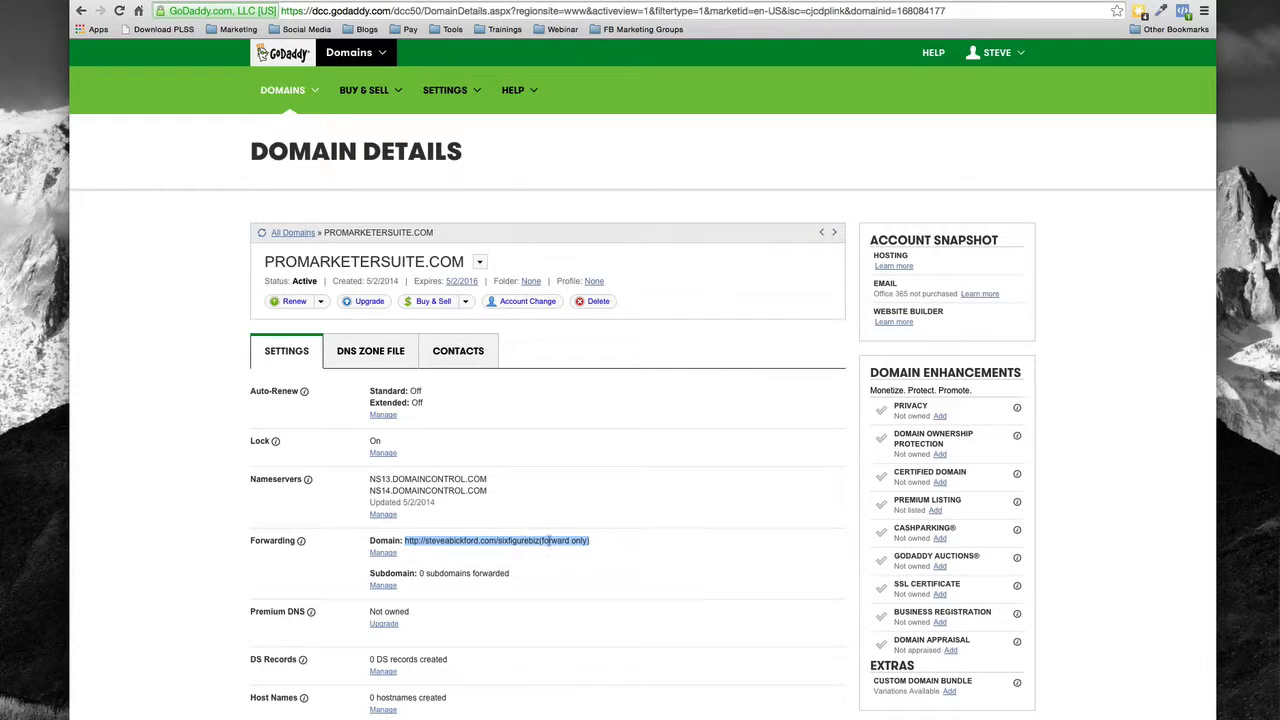
pyautogui.moveTo(466, 262); pyautogui.dragTo(264, 263)
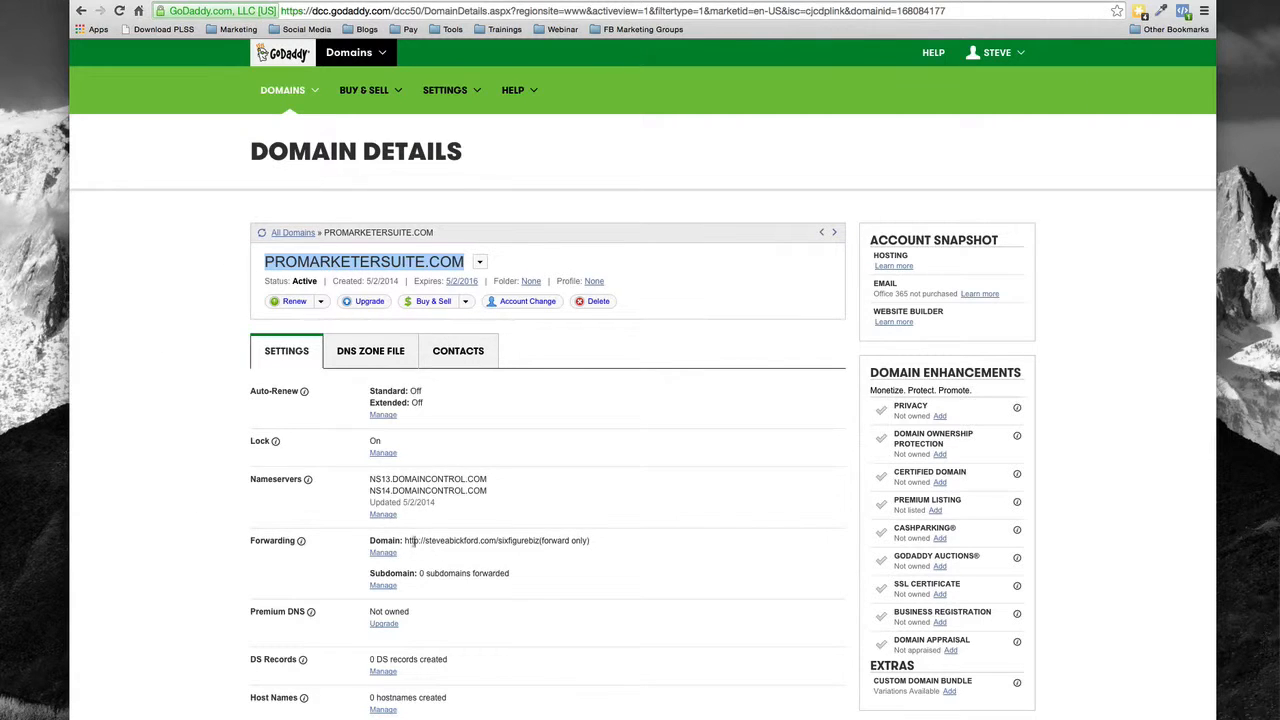
pyautogui.moveTo(404, 540); pyautogui.dragTo(590, 540)
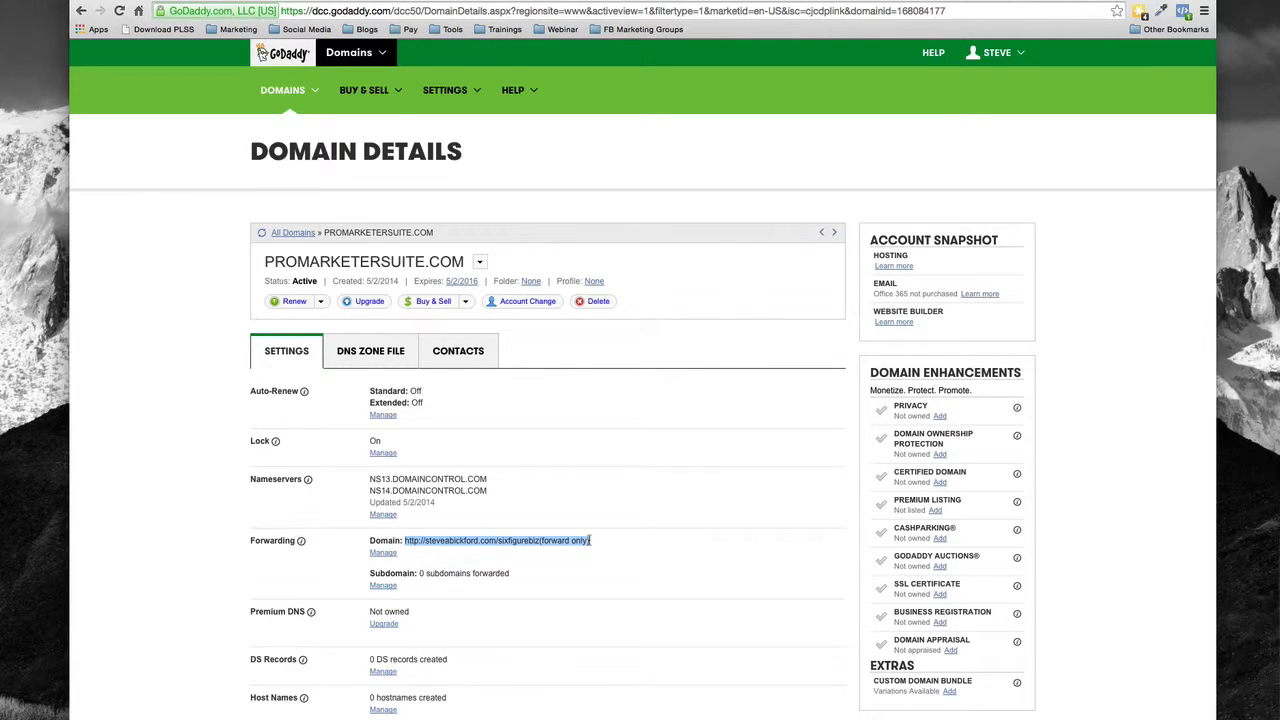
pyautogui.click(604, 544)
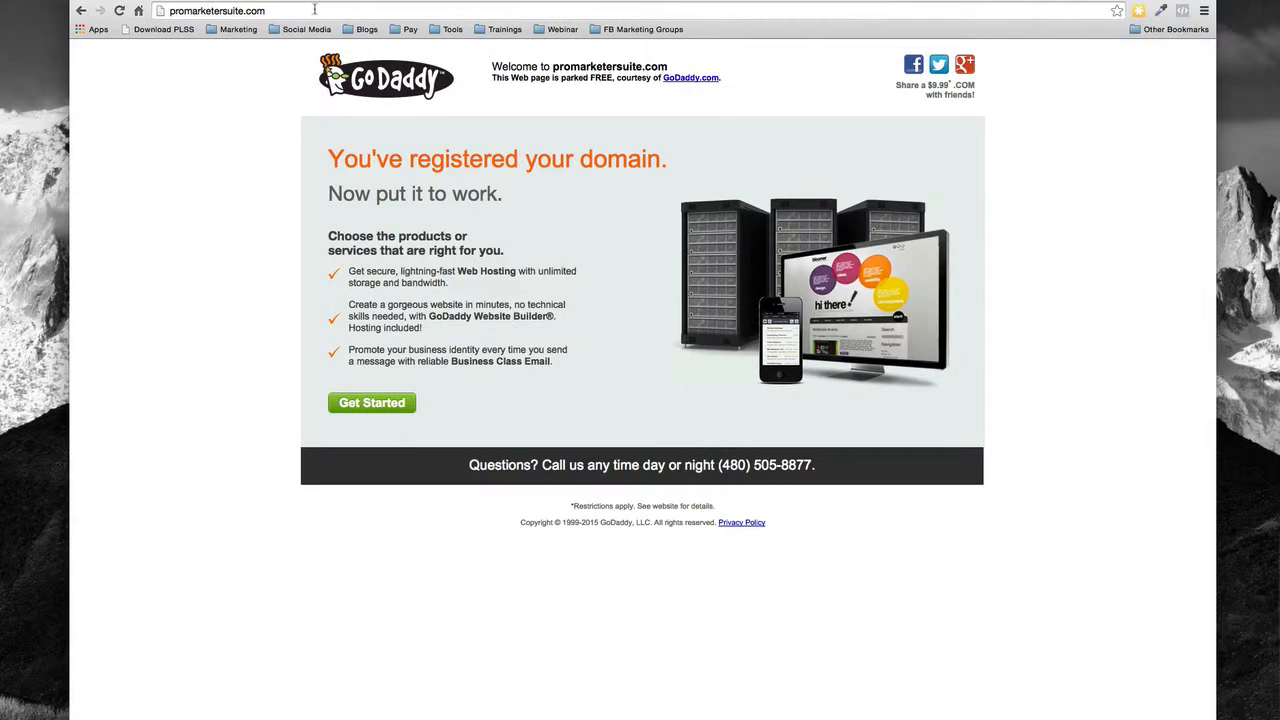
pyautogui.click(316, 10)
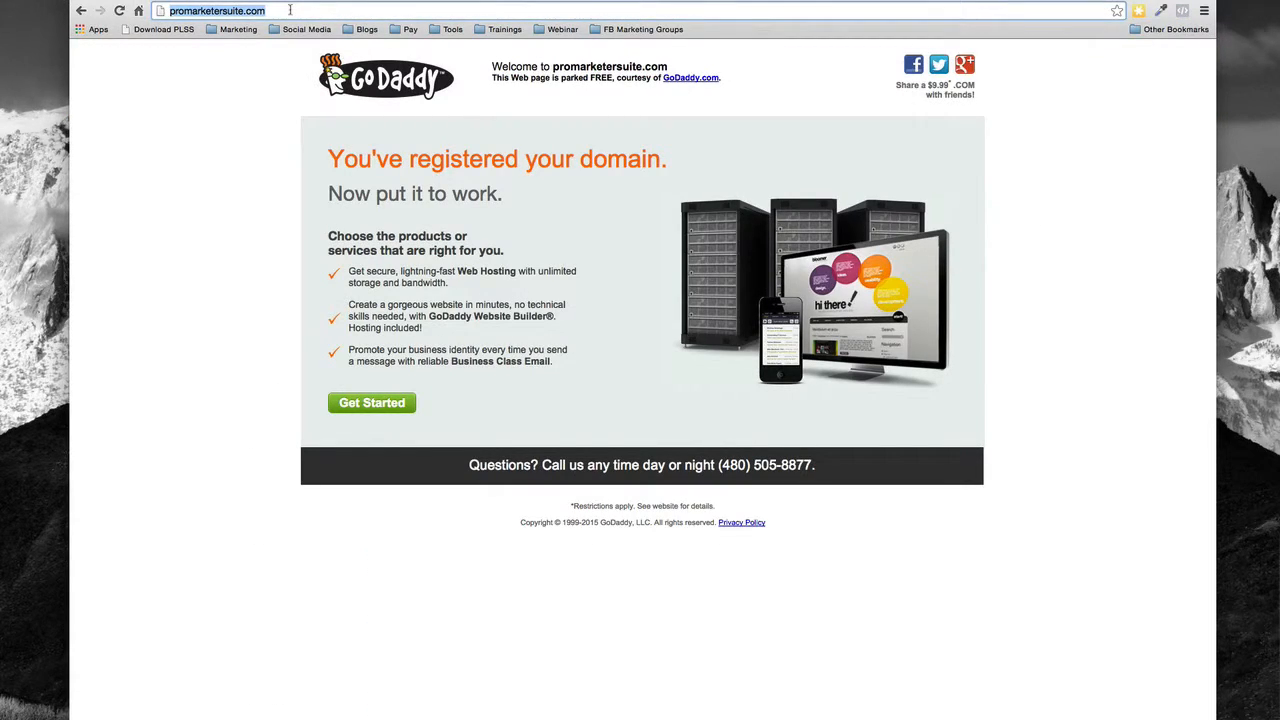
pyautogui.press('Return')
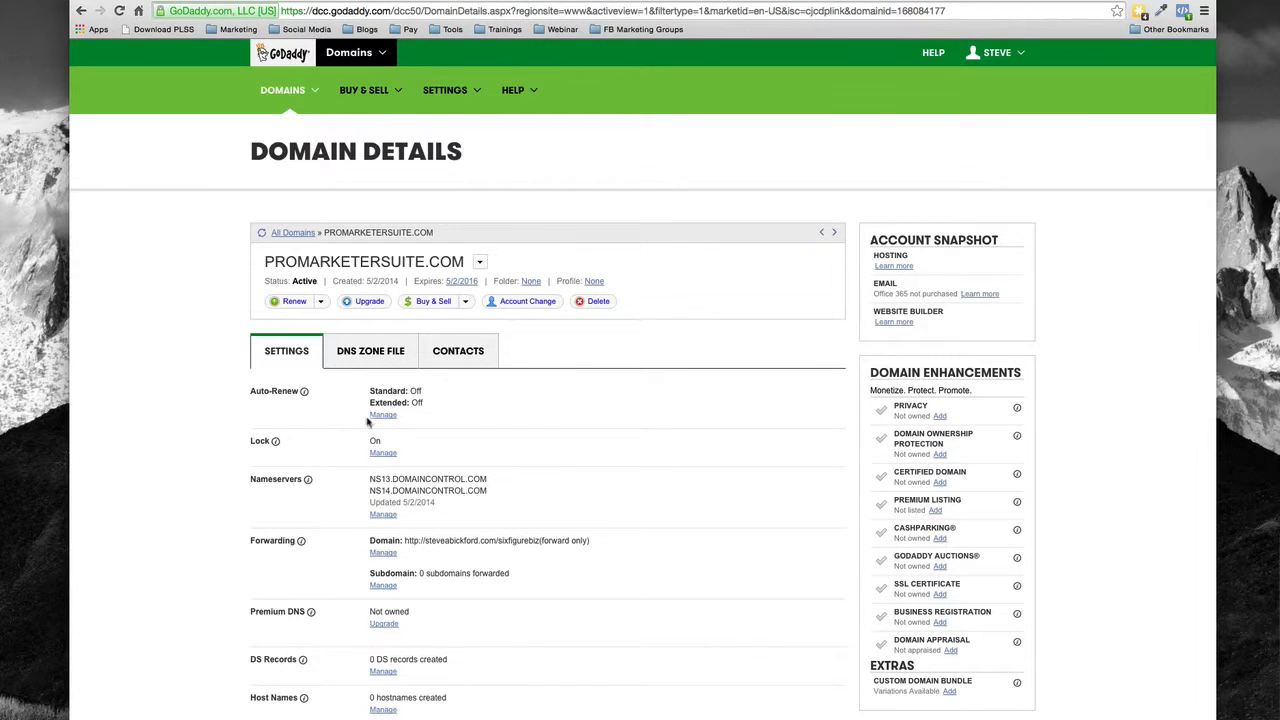
# - Open a new blank Chrome tab showing Google
pyautogui.click(1210, 2)
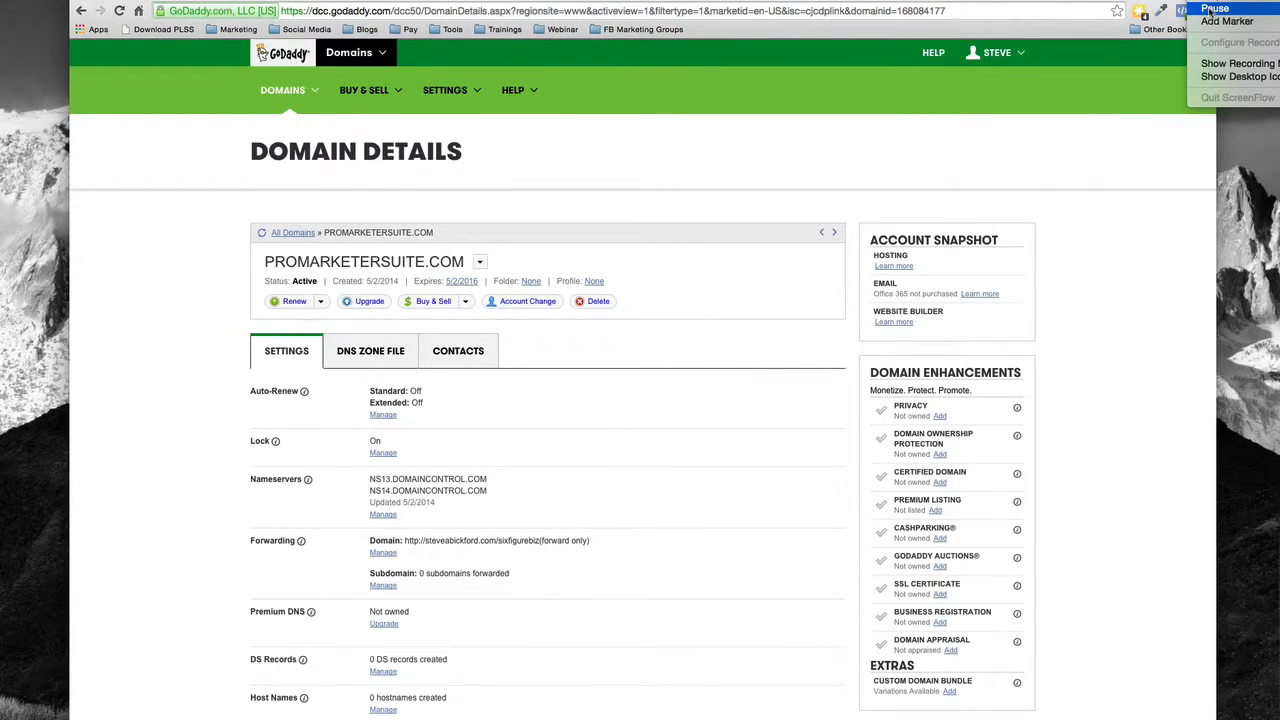
pyautogui.click(1214, 8)
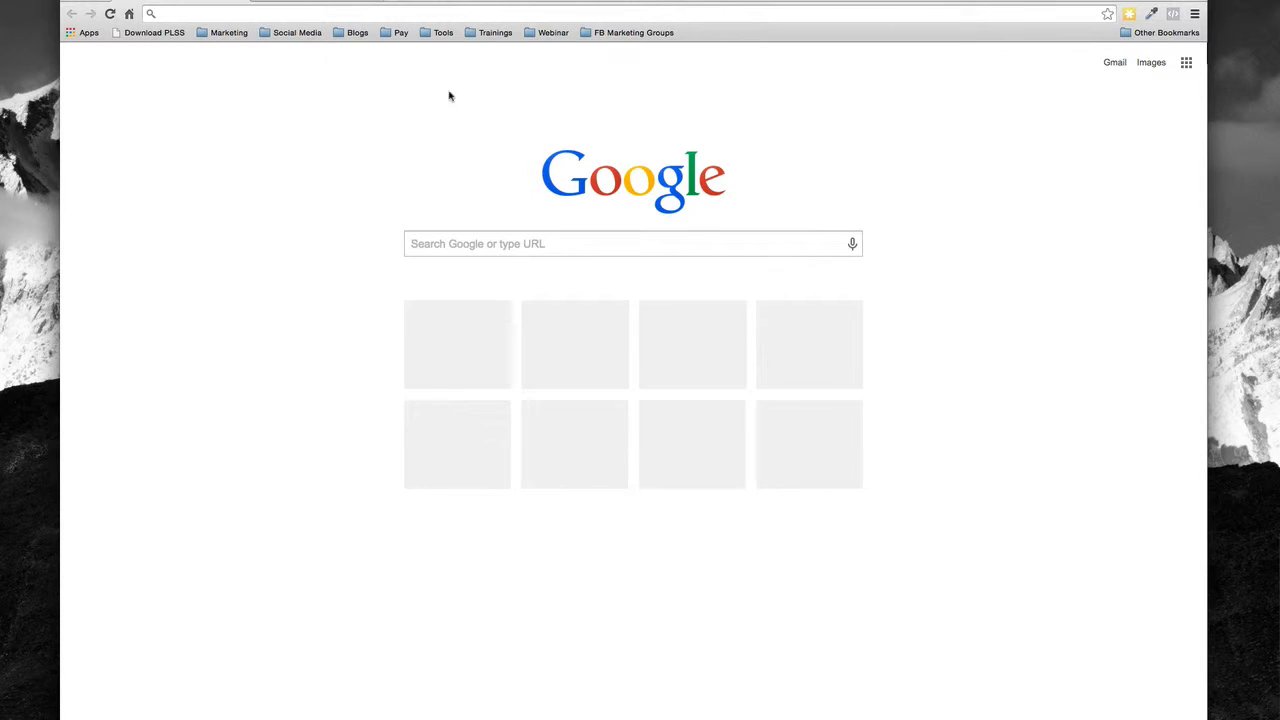
# - Visit promarketersuite.com and confirm it redirects to steveabickford.com/sixfigurebiz
pyautogui.click(337, 14)
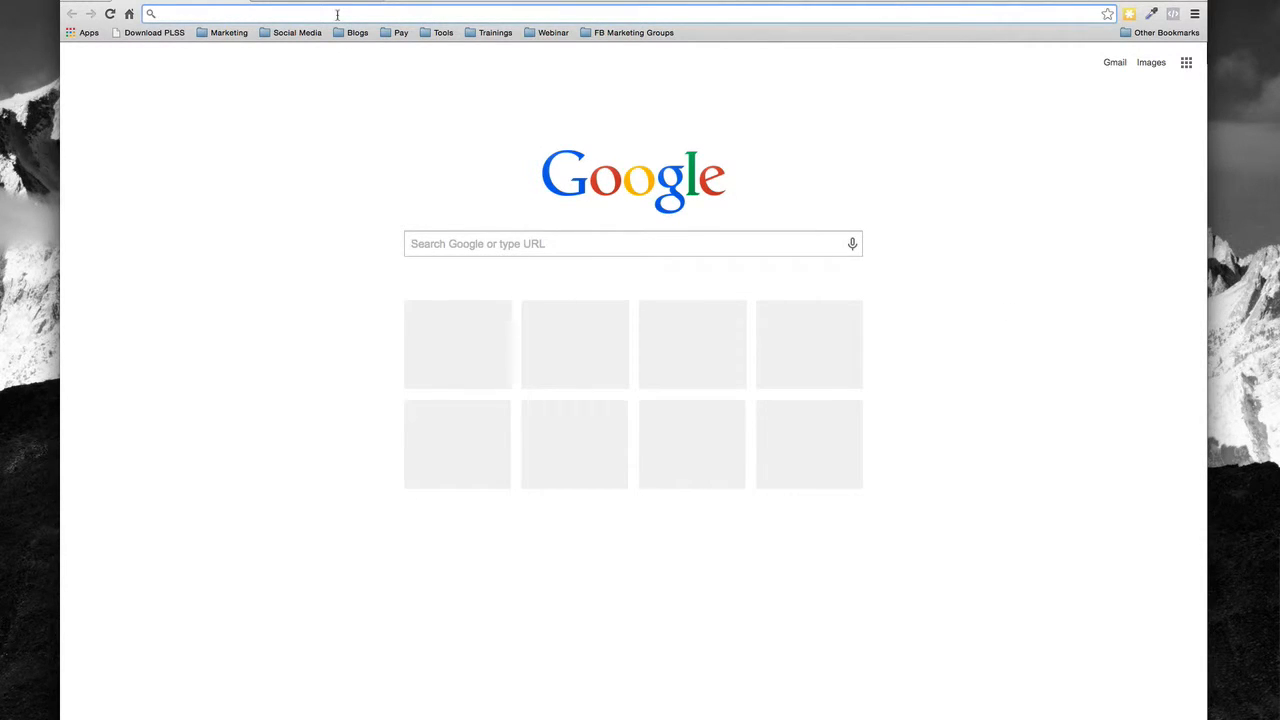
pyautogui.write('promarketersuite.com')
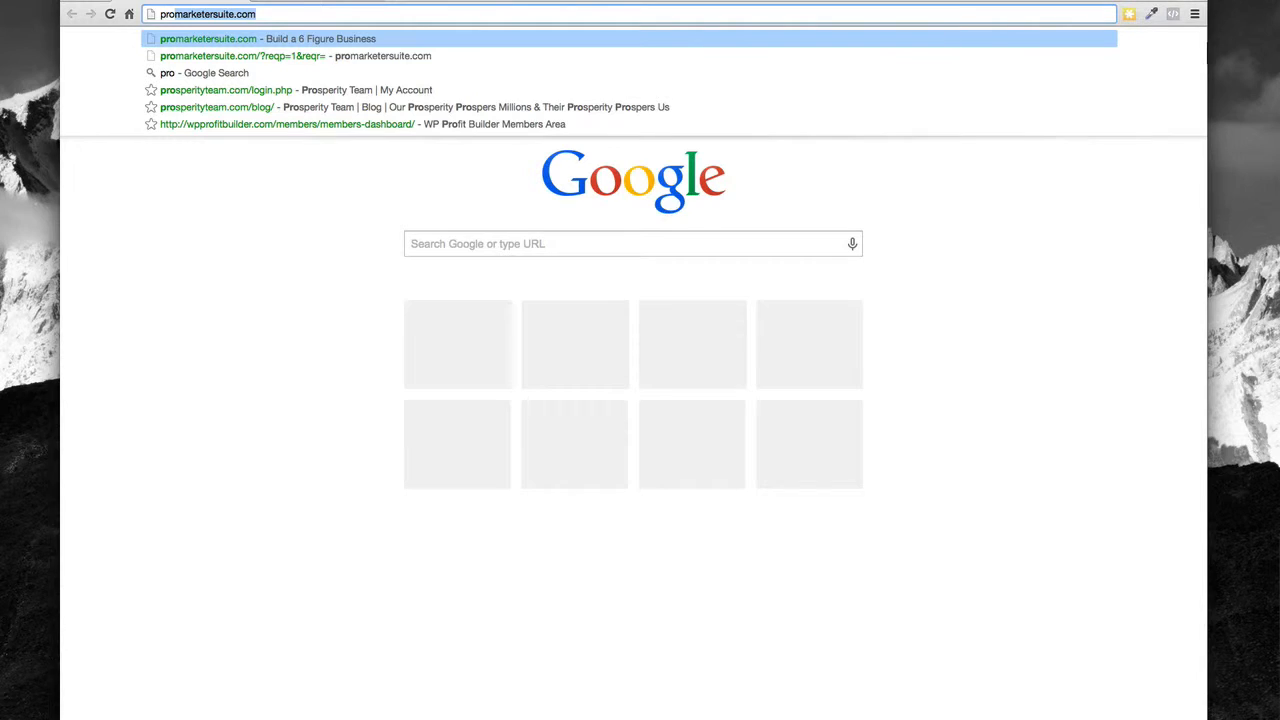
pyautogui.press('Return')
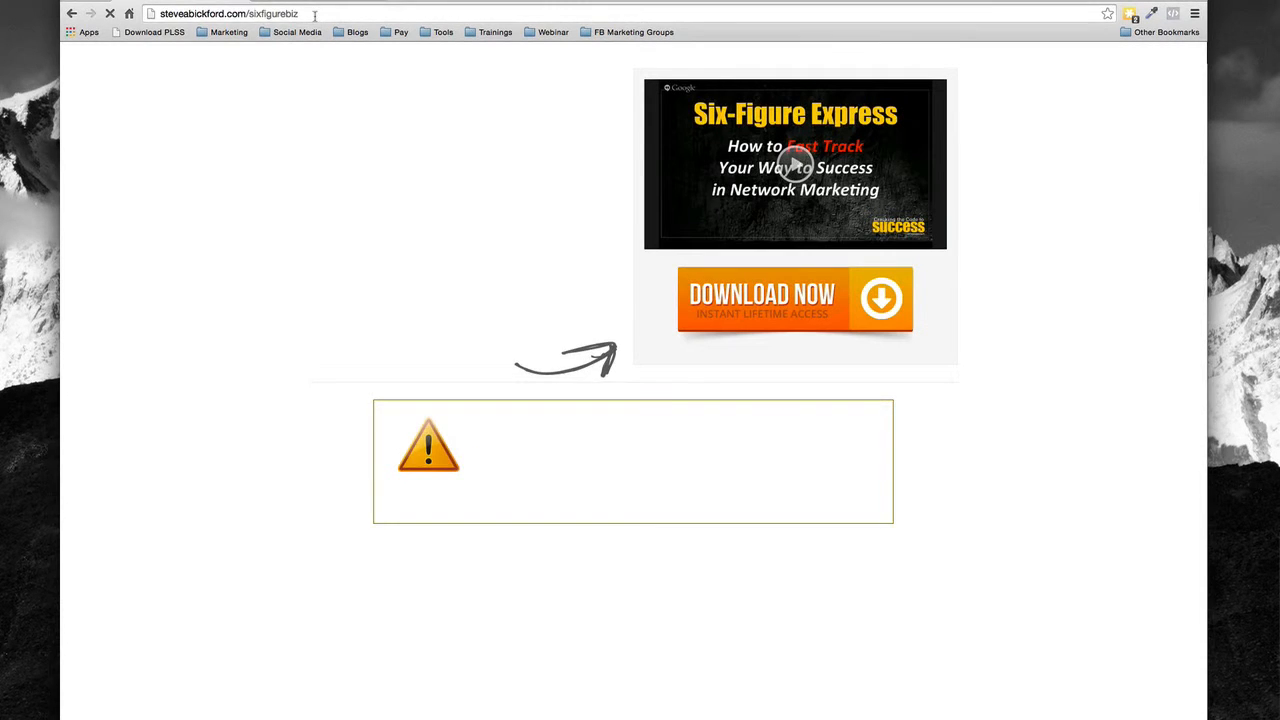
pyautogui.click(200, 14)
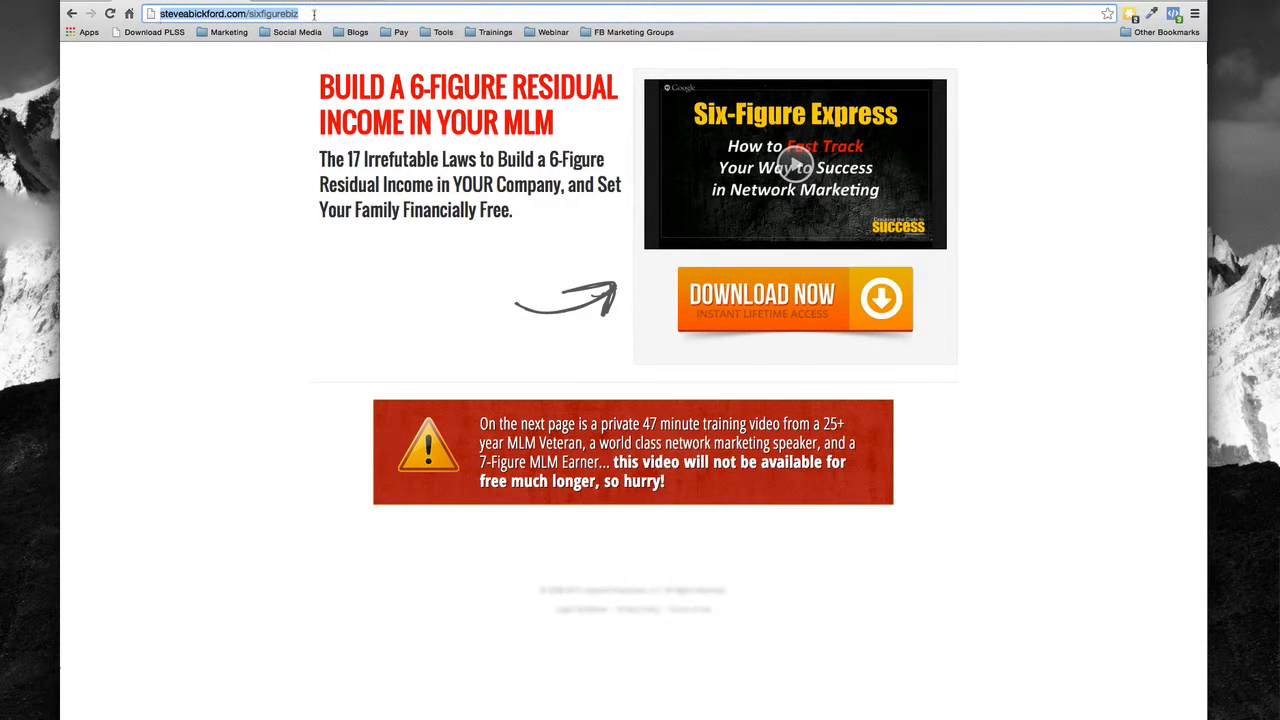